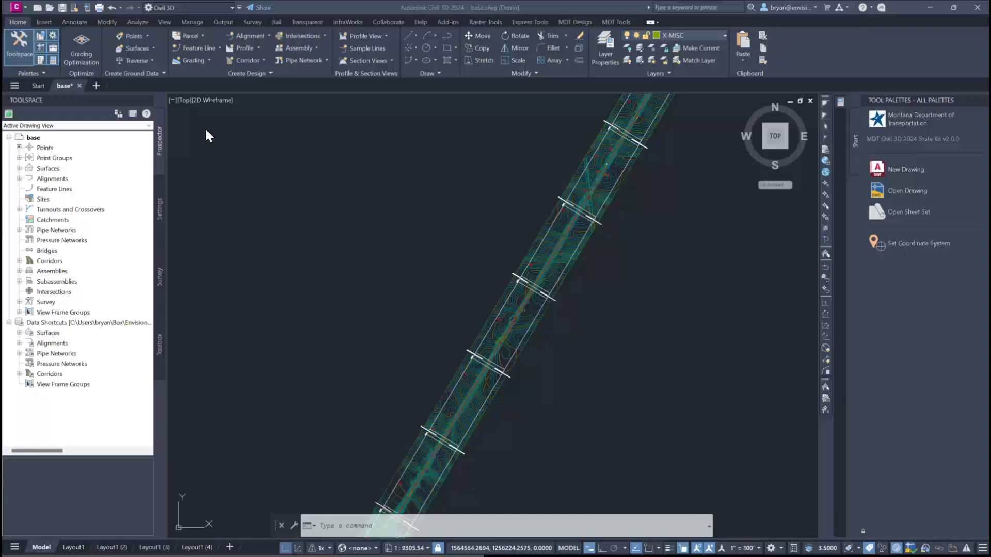
- Create a new drawing from the cfl-misc.dwt template in the Misc templates folder
{"action": "left_click", "coordinate": [18, 9]}
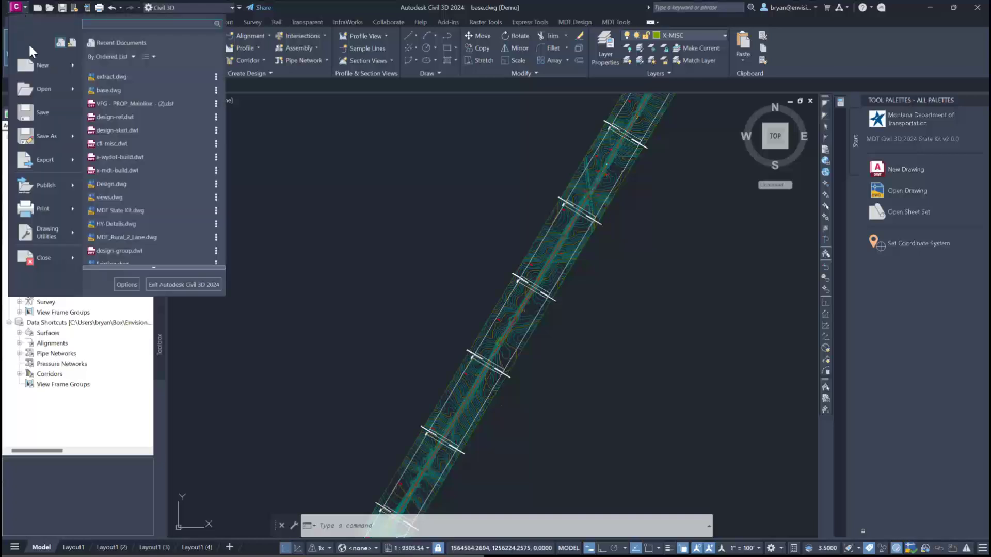
{"action": "left_click", "coordinate": [33, 64]}
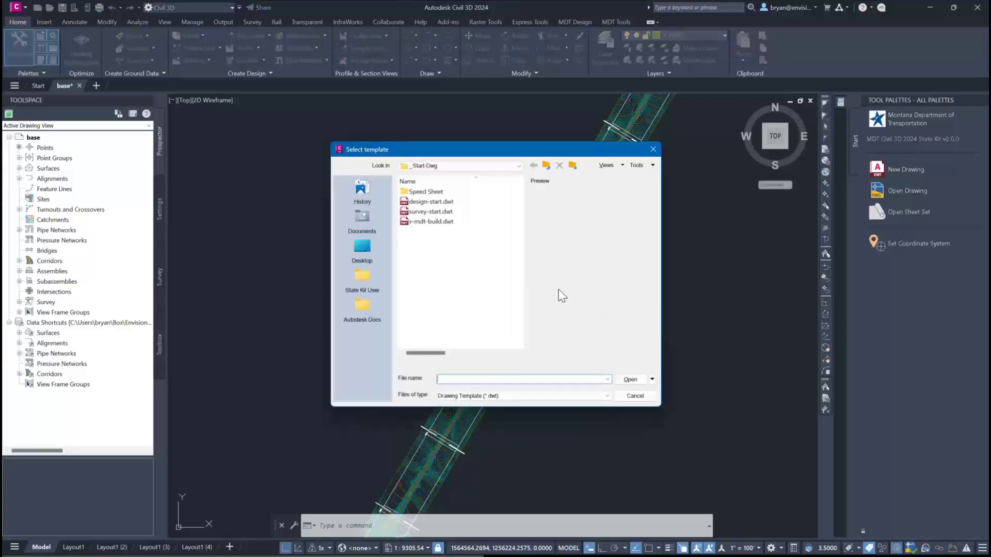
{"action": "left_click", "coordinate": [546, 165]}
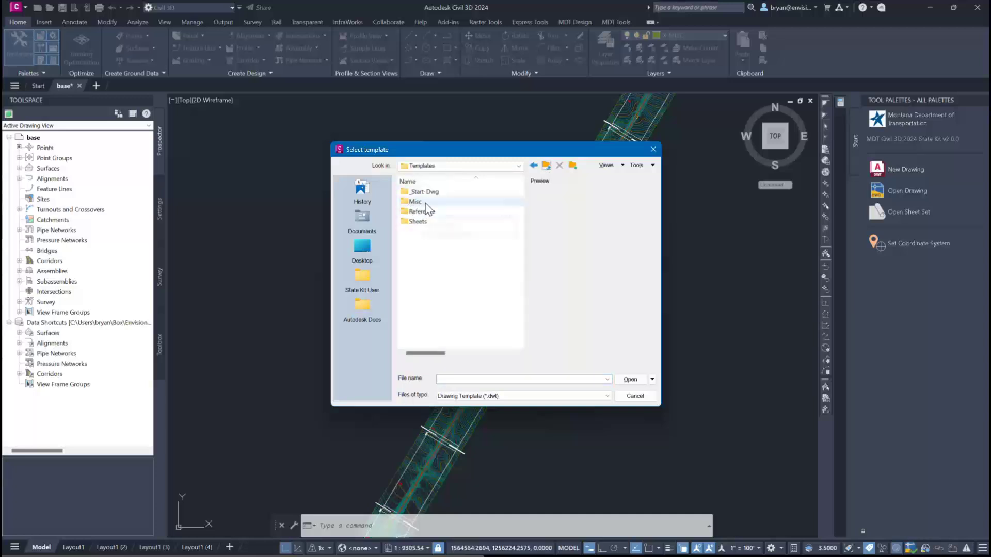
{"action": "double_click", "coordinate": [417, 202]}
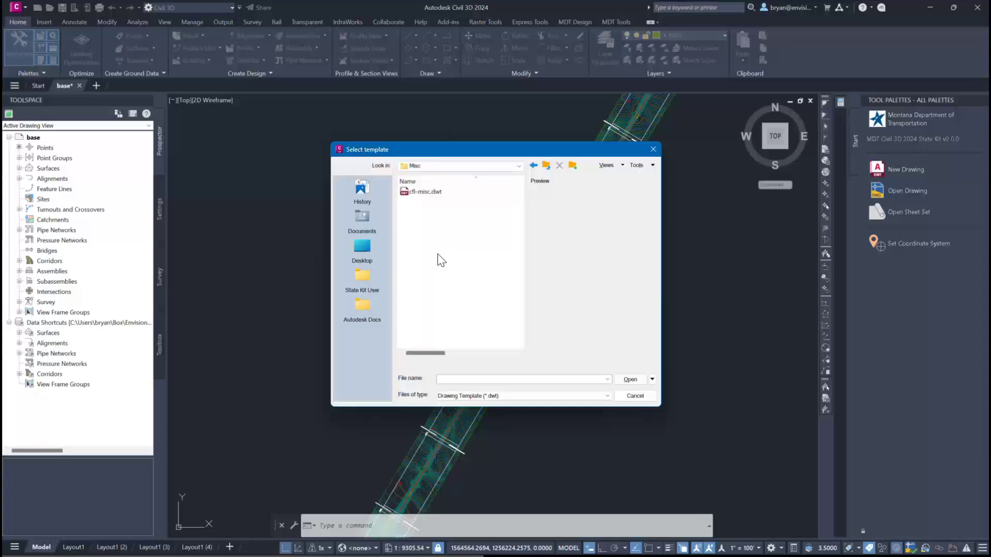
{"action": "left_click", "coordinate": [435, 193]}
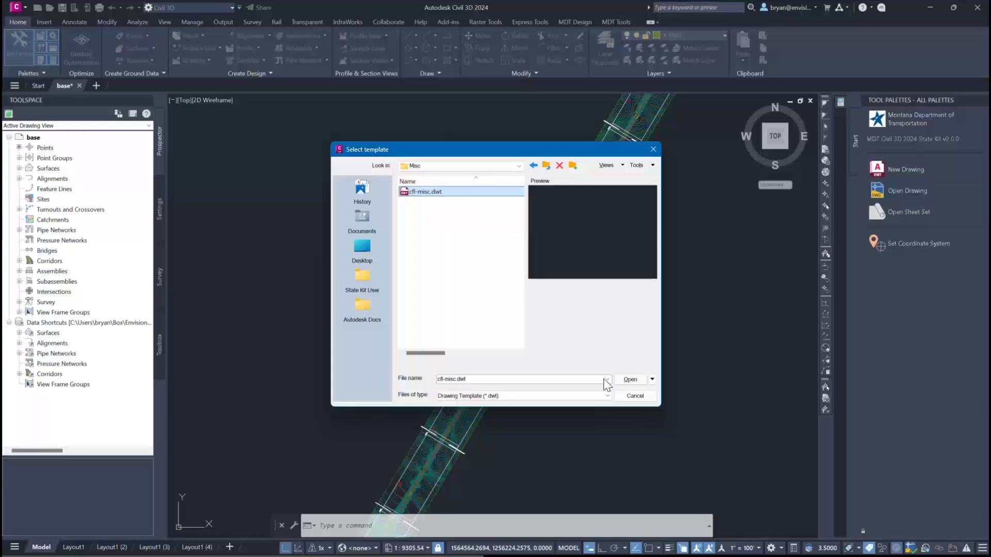
{"action": "left_click", "coordinate": [630, 379]}
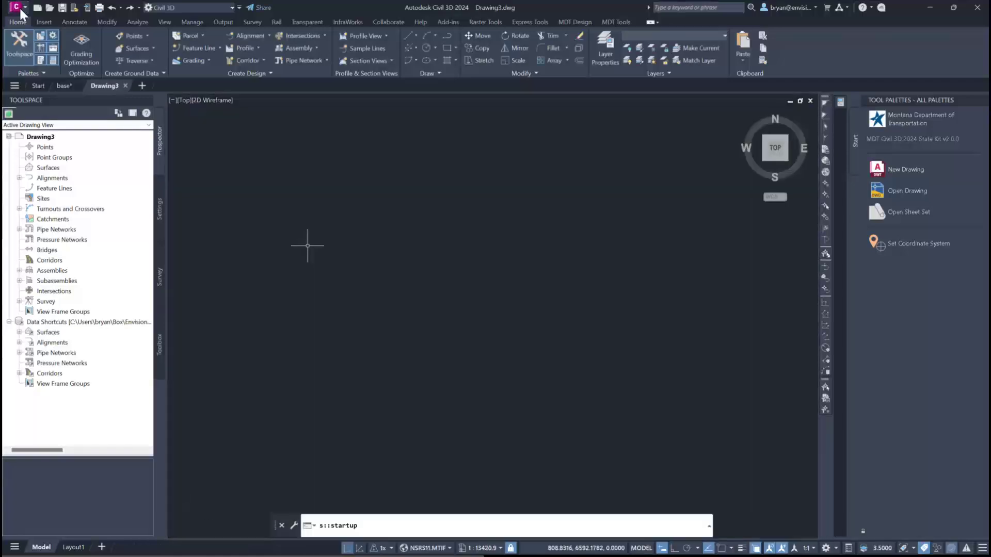
- Save the new drawing as Extract in the Demonstration Files folder
{"action": "left_click", "coordinate": [19, 7]}
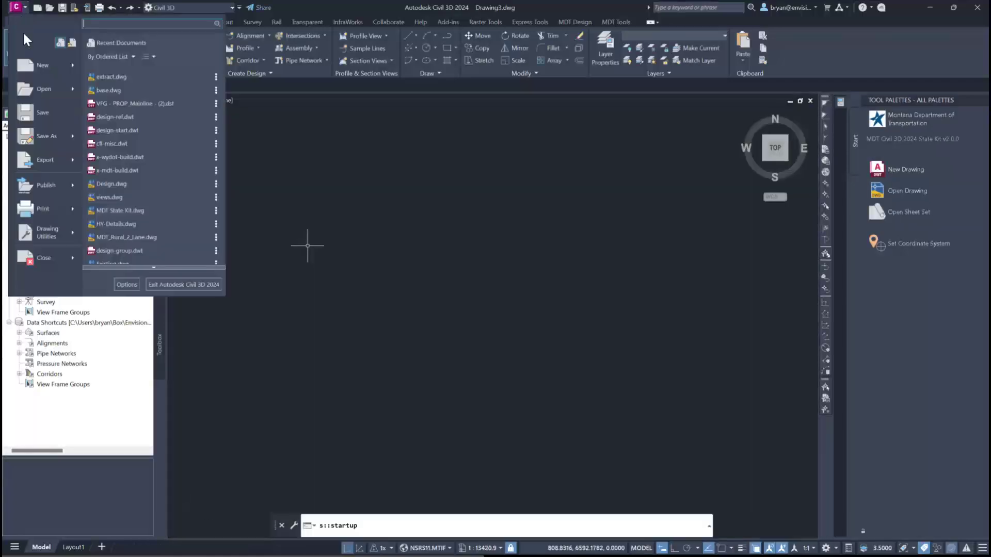
{"action": "left_click", "coordinate": [52, 136]}
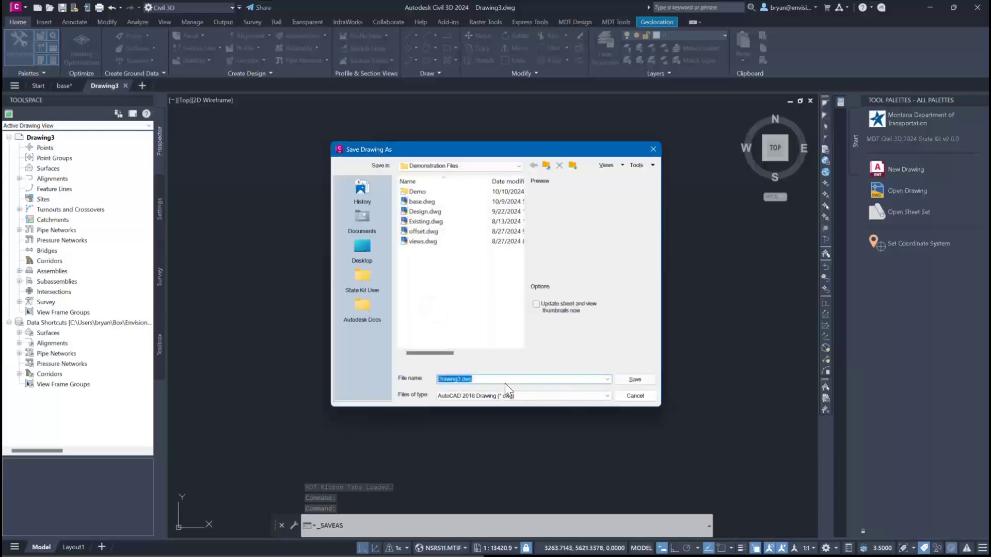
{"action": "type", "text": "Ext"}
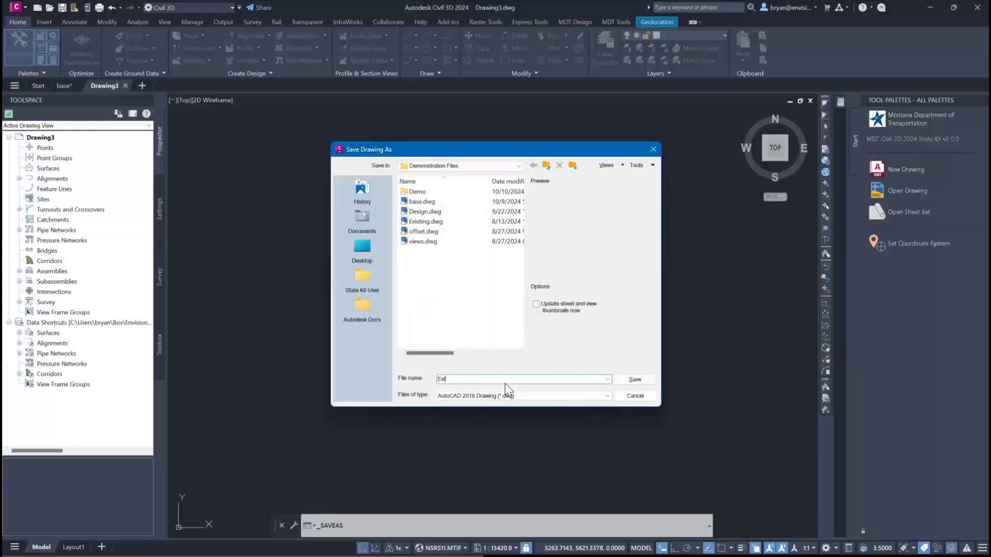
{"action": "type", "text": "ract"}
{"action": "left_click", "coordinate": [628, 380]}
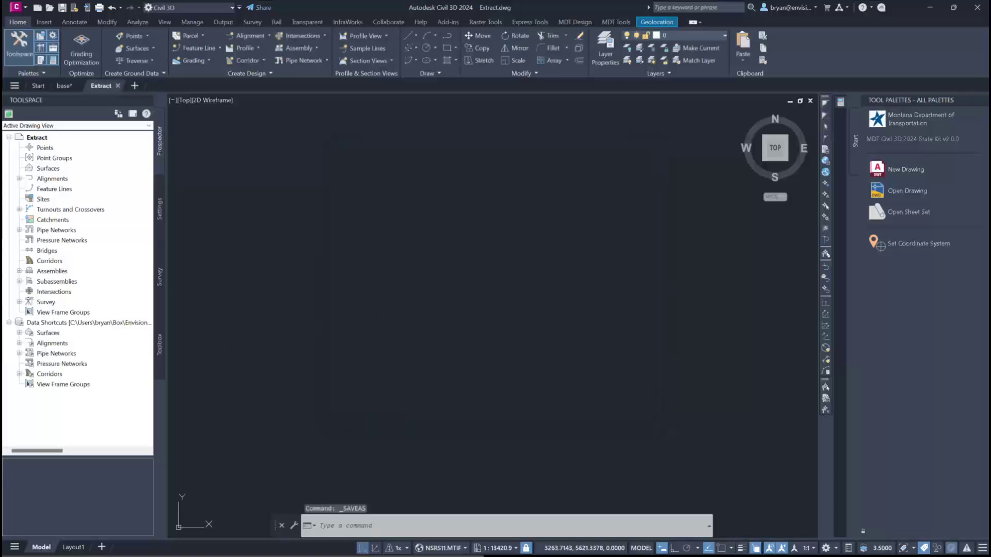
- Associate the Demo data shortcuts project with the current drawing
{"action": "right_click", "coordinate": [115, 321]}
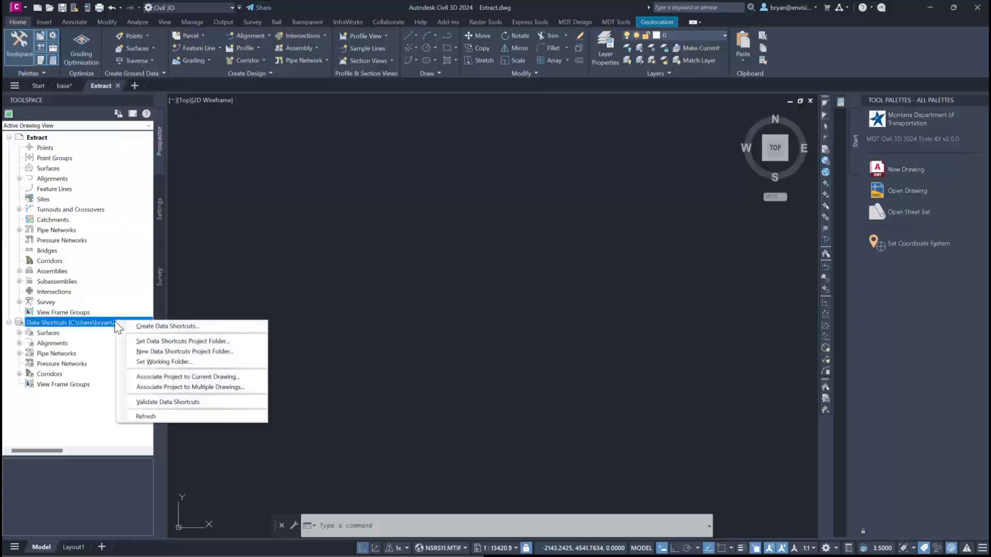
{"action": "left_click", "coordinate": [172, 380]}
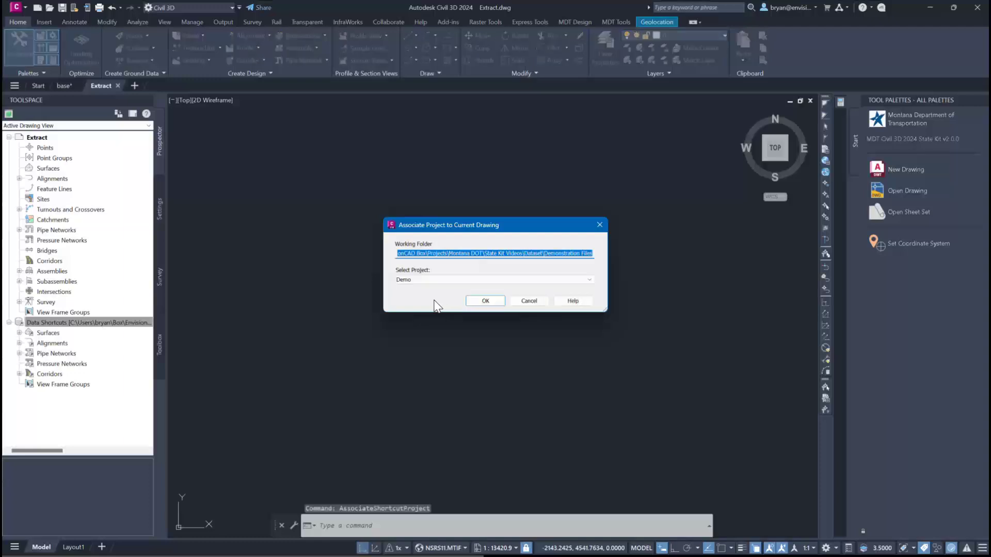
{"action": "left_click", "coordinate": [486, 302]}
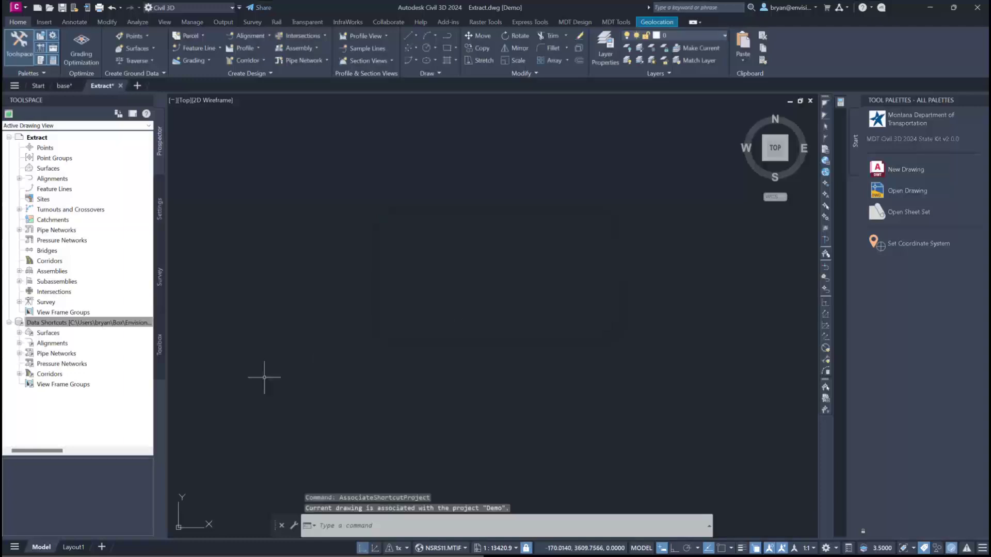
- Create a reference to the Mainline corridor from the data shortcuts, keeping the Standard corridor style
{"action": "left_click", "coordinate": [20, 374]}
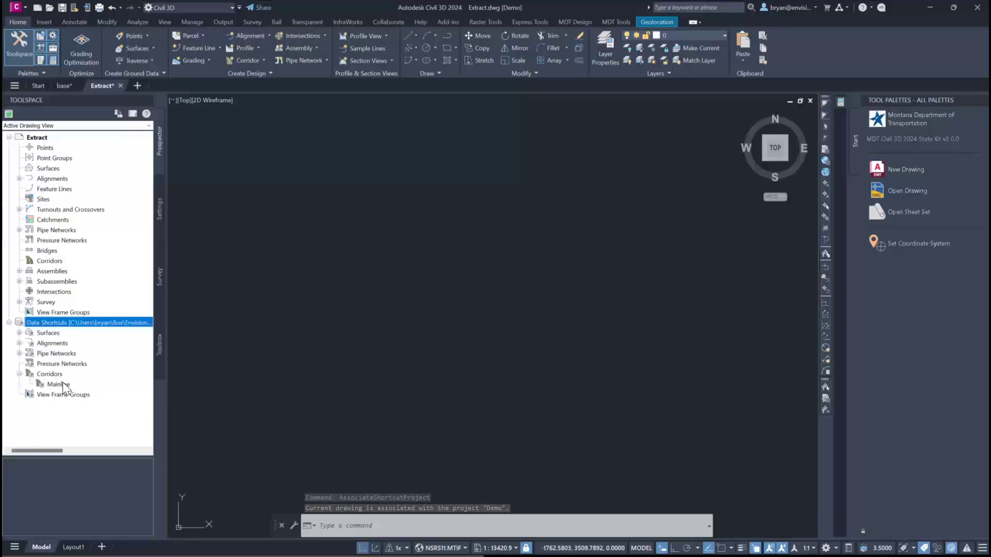
{"action": "right_click", "coordinate": [58, 385]}
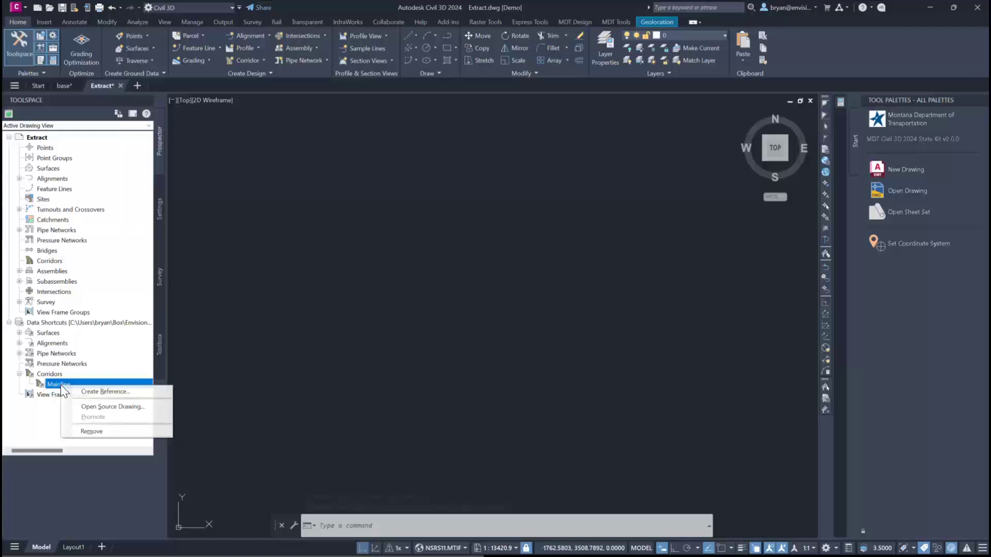
{"action": "left_click", "coordinate": [93, 391]}
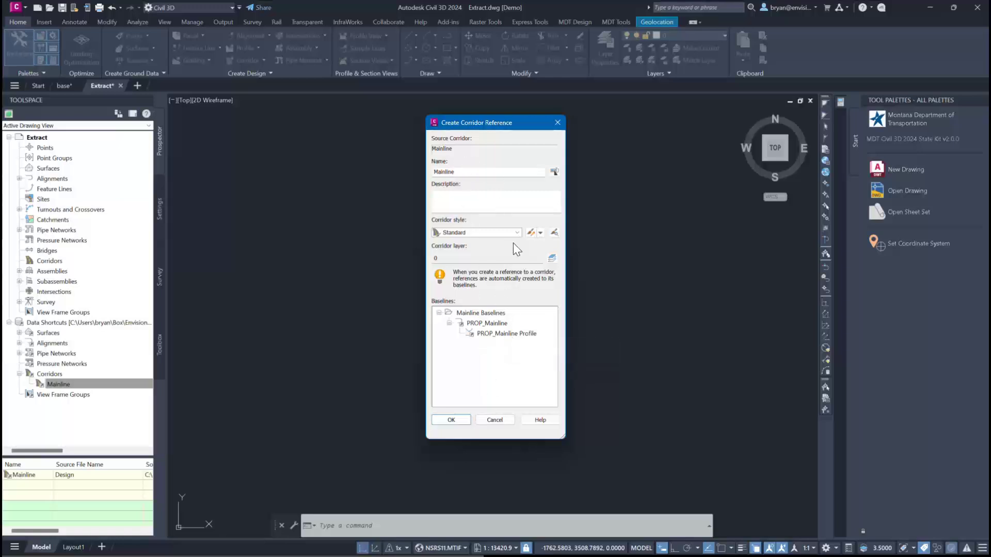
{"action": "left_click", "coordinate": [452, 420]}
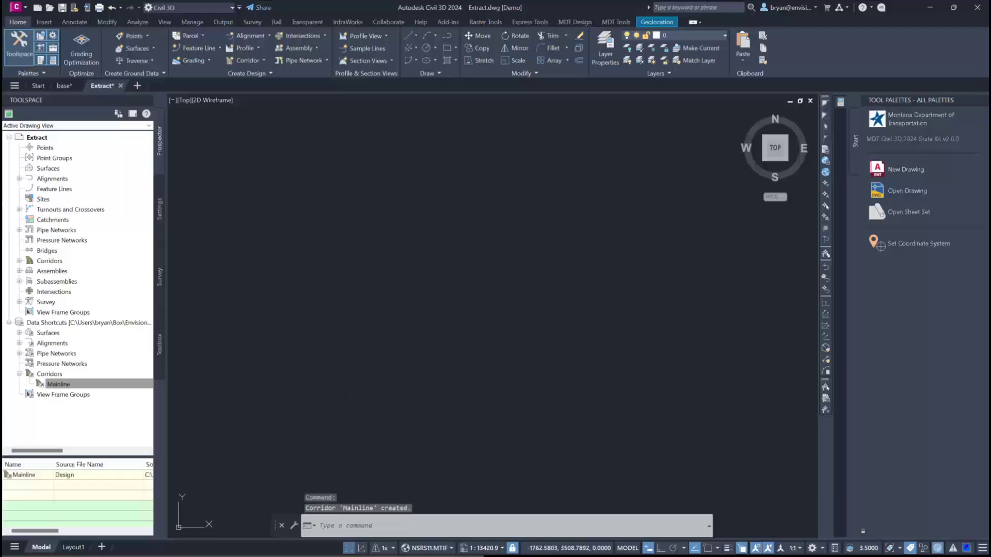
- Zoom to the drawing extents and examine the referenced Mainline corridor up close
{"action": "type", "text": "ZE"}
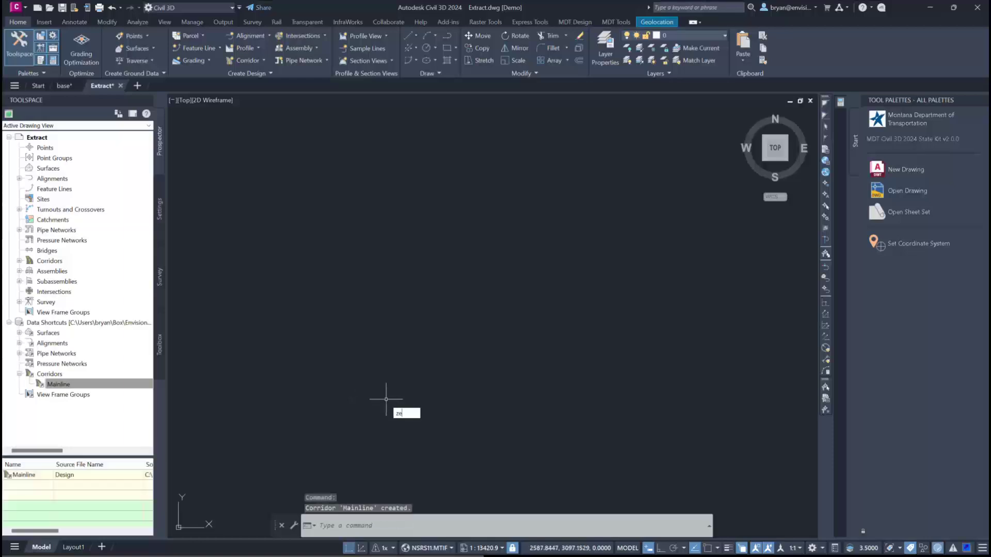
{"action": "key", "text": "Return"}
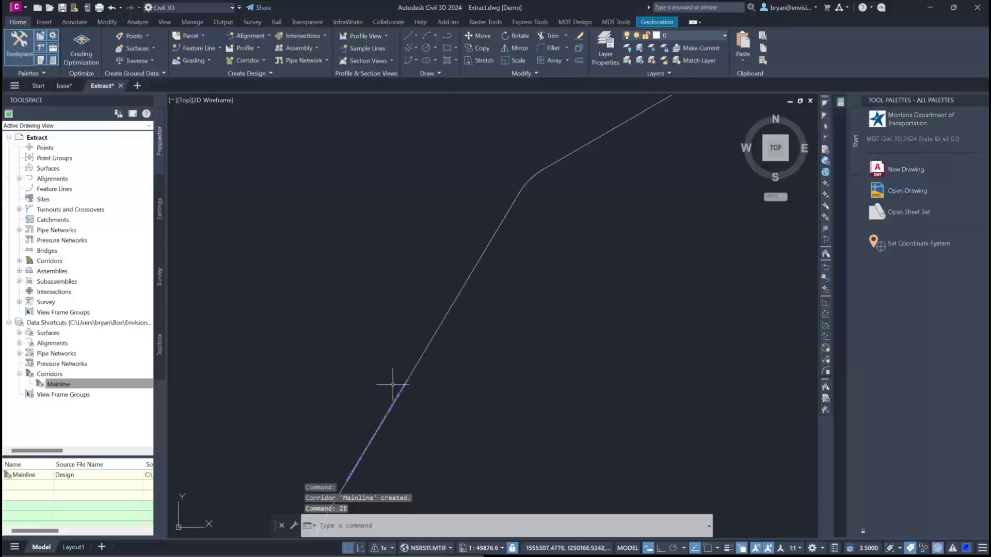
{"action": "middle_click_drag", "start_coordinate": [434, 388], "coordinate": [480, 293]}
{"action": "scroll", "coordinate": [454, 318], "scroll_direction": "up", "scroll_amount": 10}
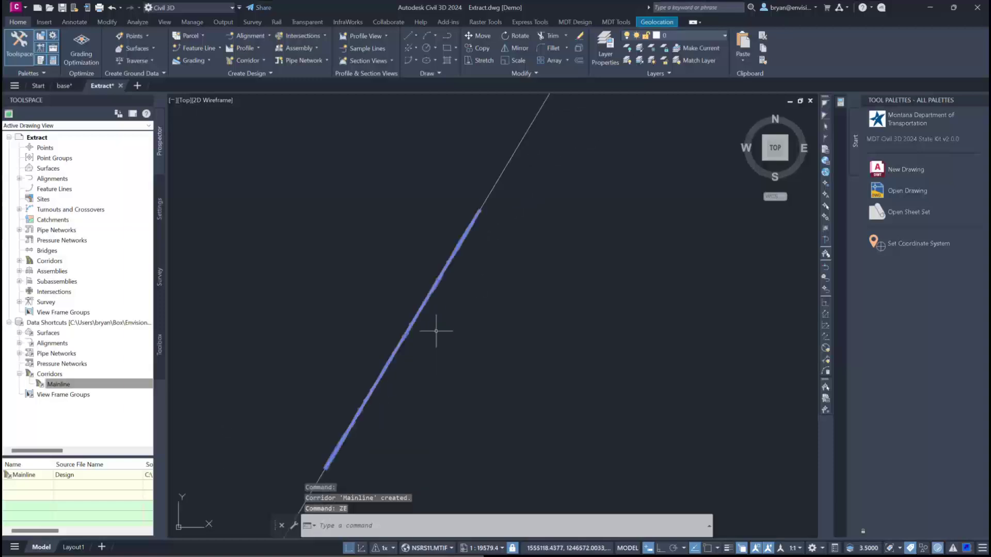
{"action": "scroll", "coordinate": [378, 333], "scroll_direction": "up", "scroll_amount": 6}
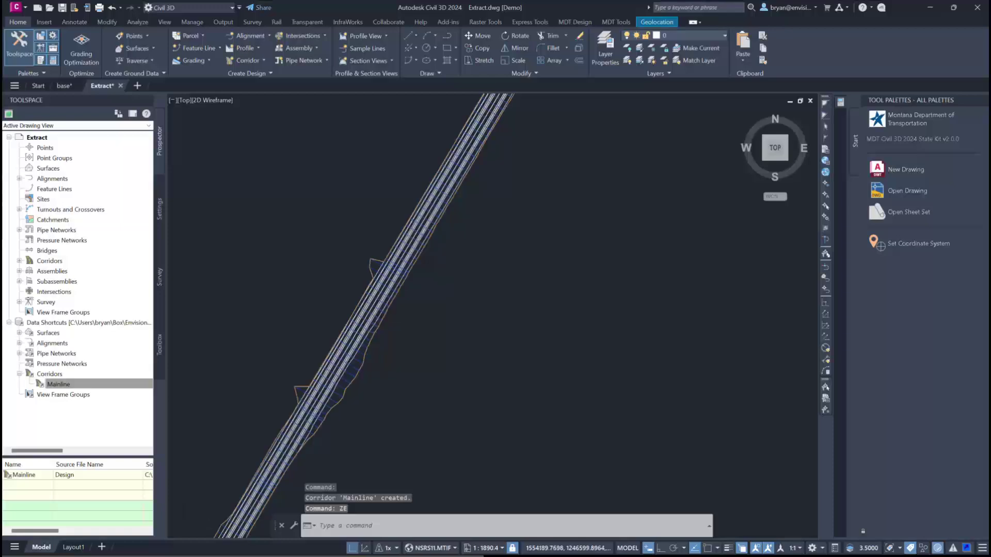
{"action": "scroll", "coordinate": [352, 331], "scroll_direction": "down", "scroll_amount": 6}
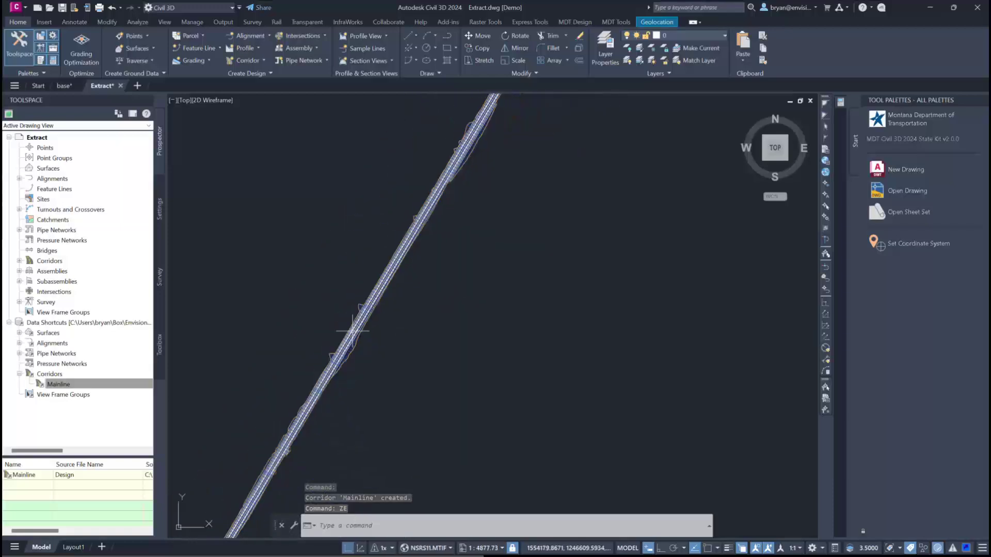
{"action": "scroll", "coordinate": [352, 331], "scroll_direction": "down", "scroll_amount": 2}
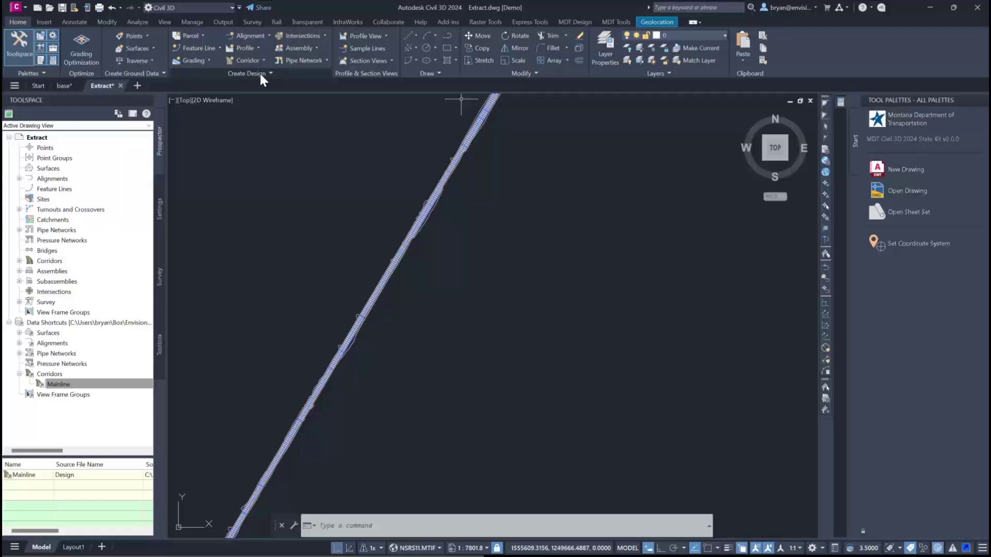
- Extract all feature lines from the Mainline corridor, with feature lines in adjacent regions joined
{"action": "left_click", "coordinate": [215, 50]}
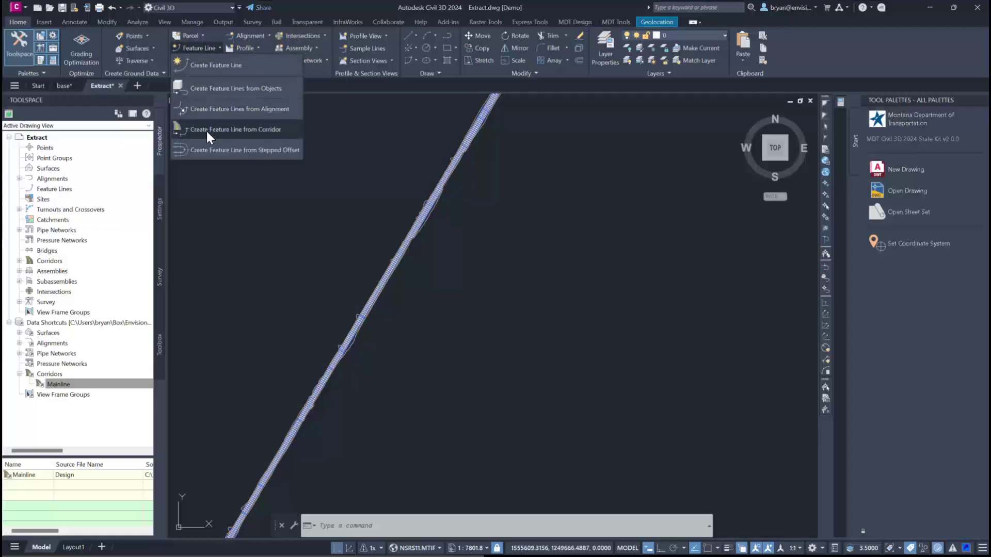
{"action": "left_click", "coordinate": [250, 128]}
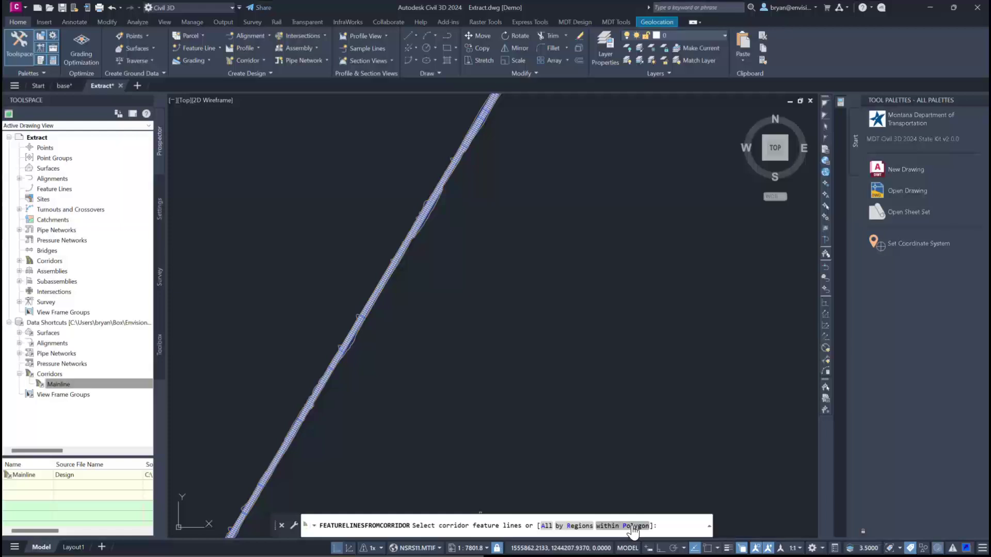
{"action": "left_click", "coordinate": [545, 526]}
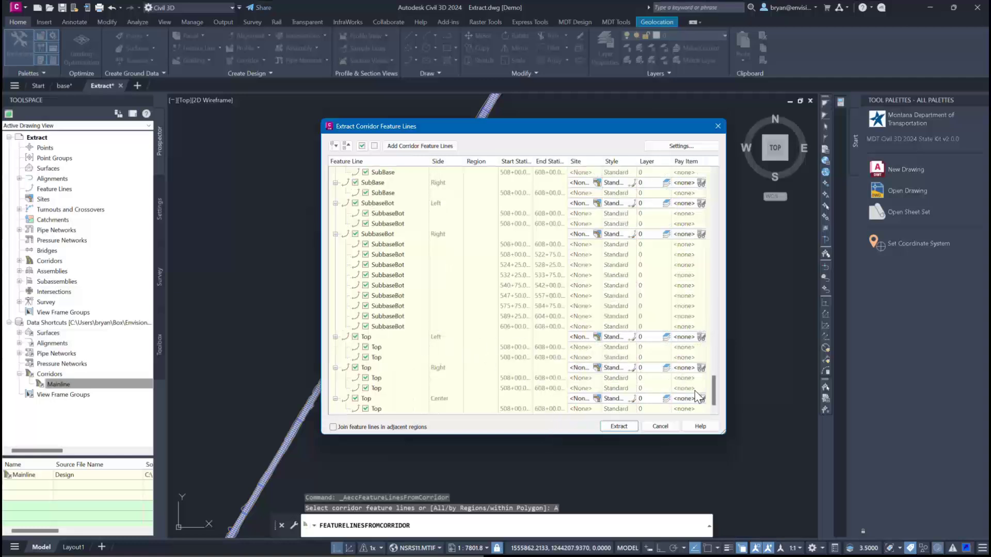
{"action": "left_click_drag", "start_coordinate": [716, 398], "coordinate": [704, 178]}
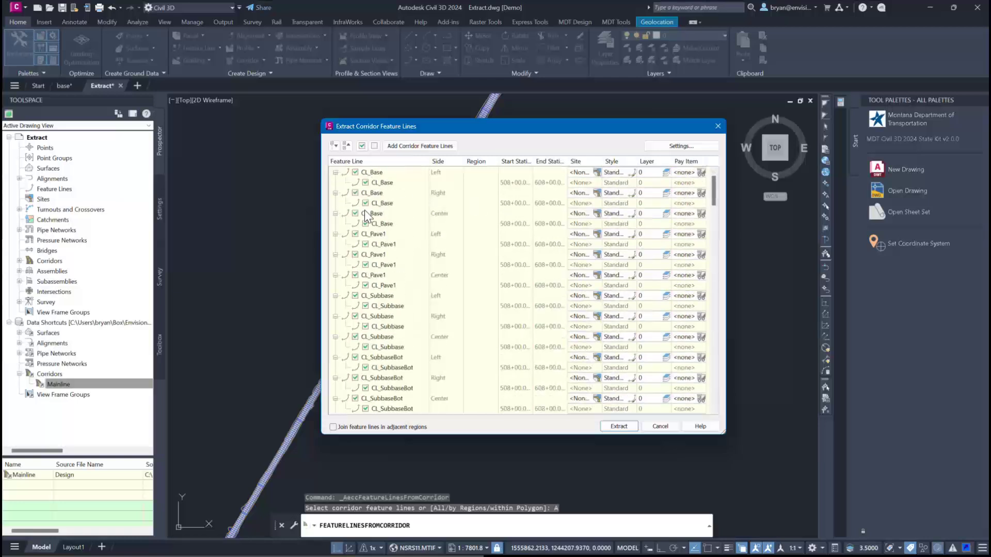
{"action": "left_click", "coordinate": [715, 200]}
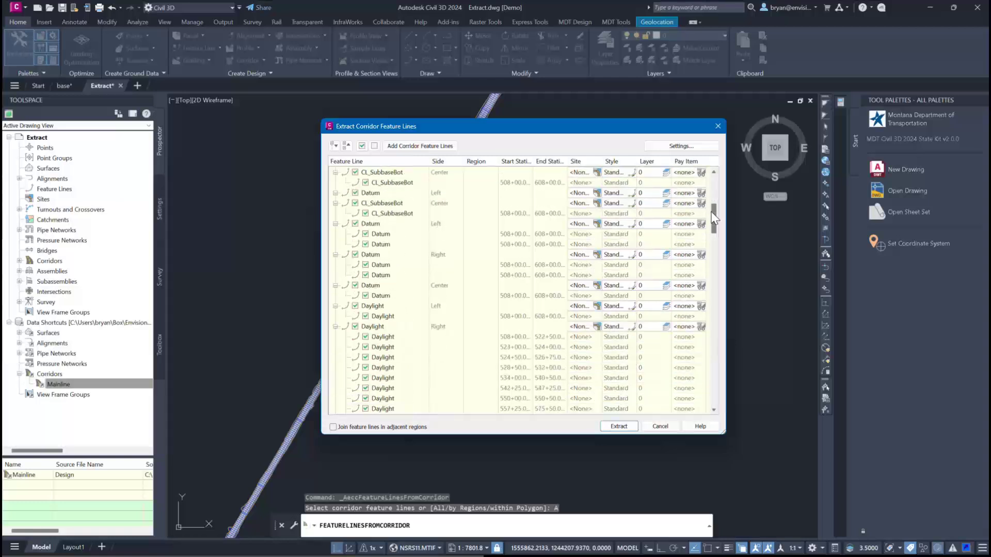
{"action": "left_click_drag", "start_coordinate": [715, 217], "coordinate": [715, 189]}
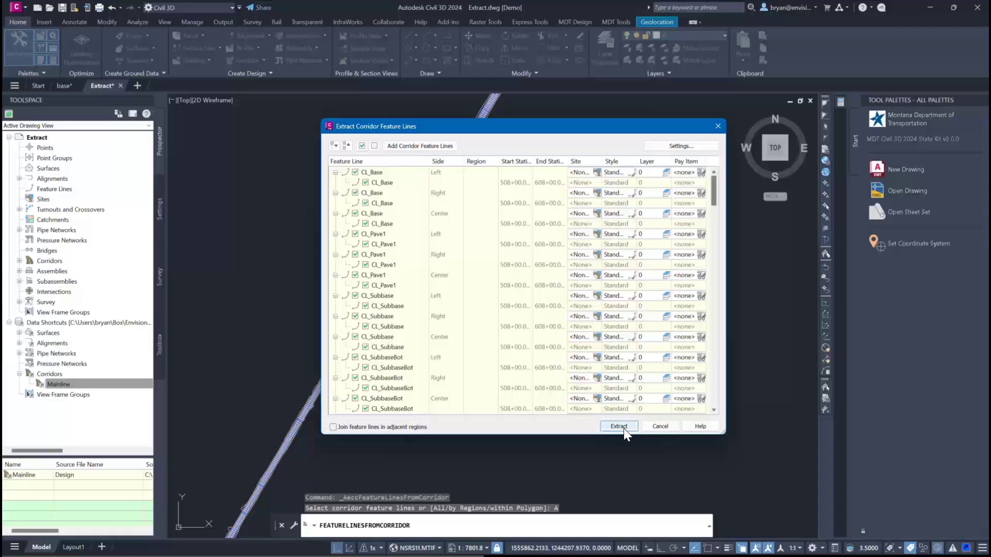
{"action": "left_click", "coordinate": [359, 426]}
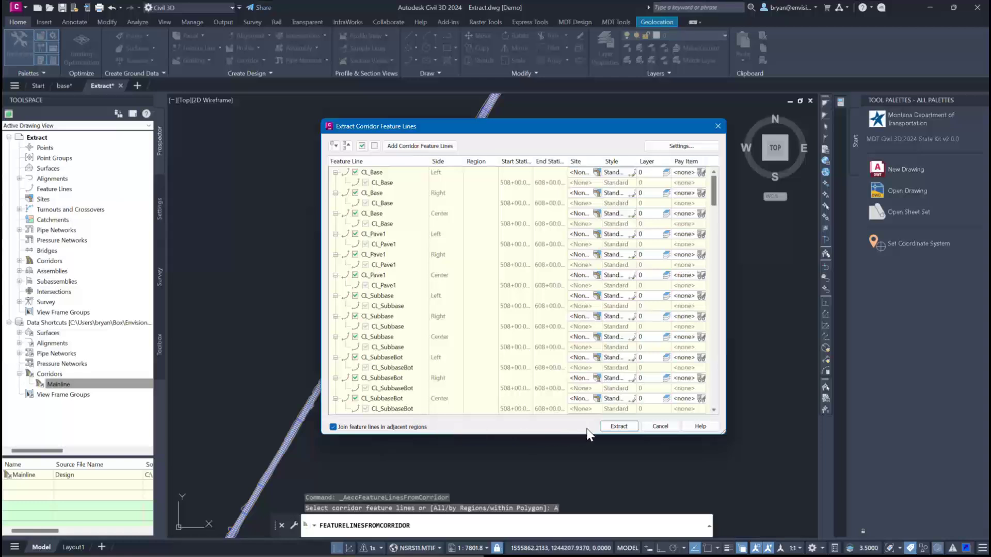
{"action": "left_click", "coordinate": [619, 427]}
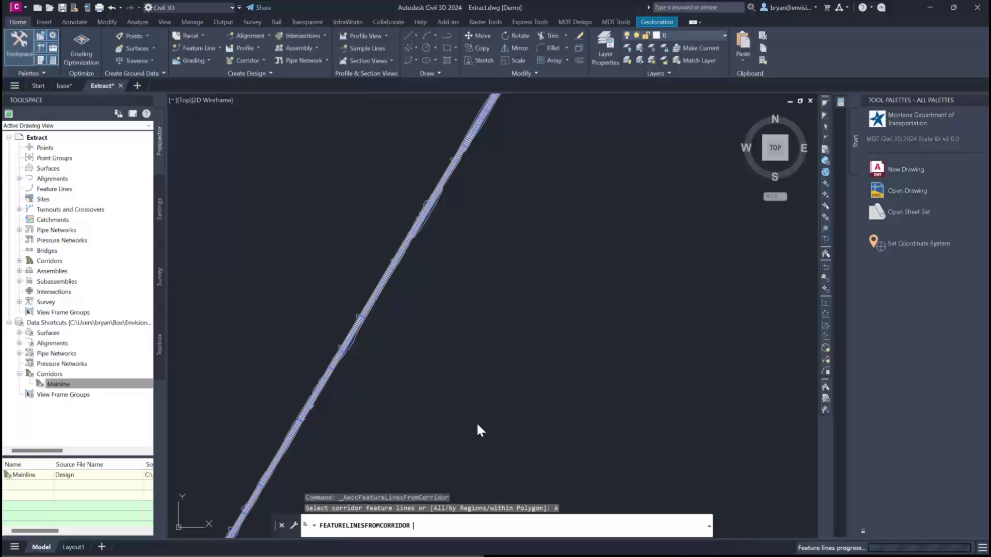
{"action": "left_click", "coordinate": [404, 401]}
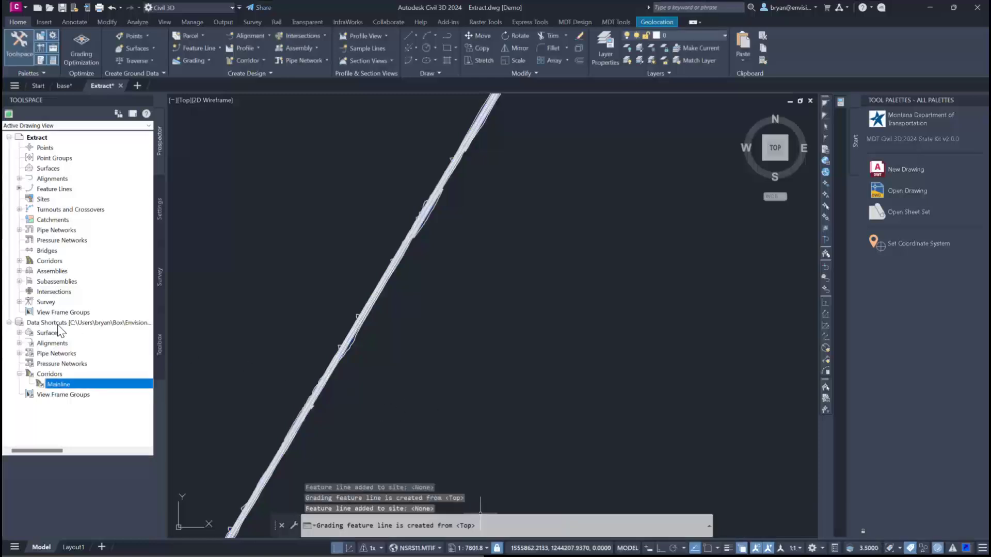
- Delete the referenced Mainline corridor from the Extract drawing
{"action": "left_click", "coordinate": [19, 261]}
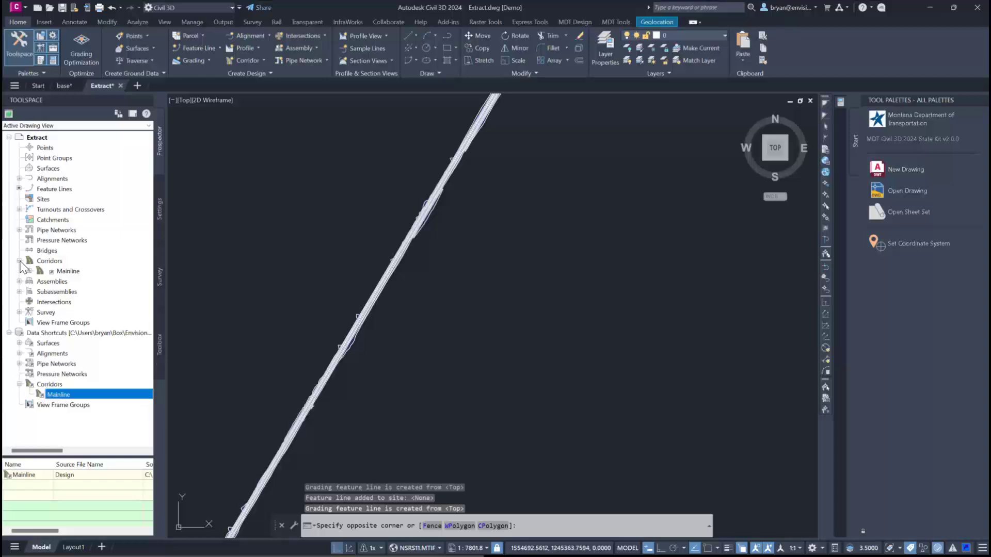
{"action": "left_click", "coordinate": [66, 272]}
{"action": "right_click", "coordinate": [66, 271]}
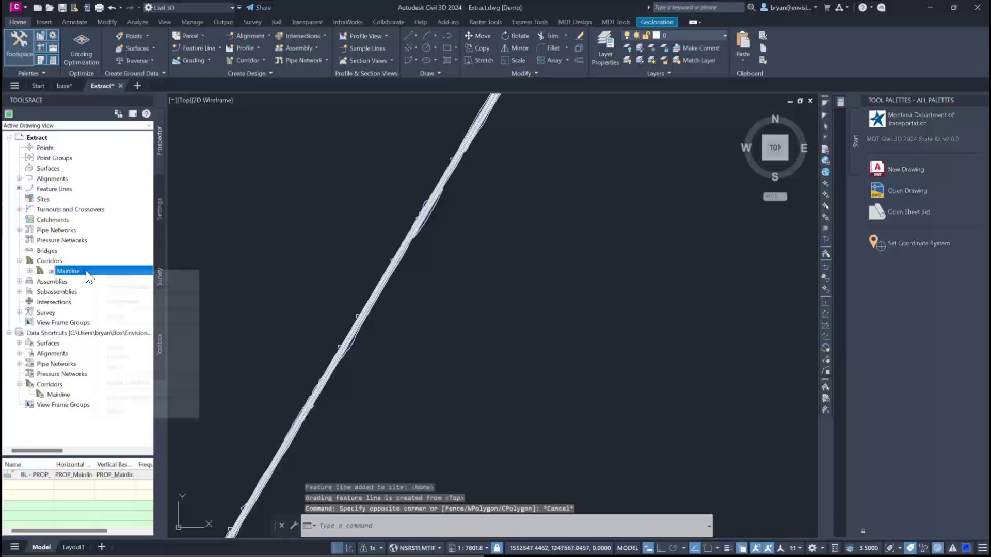
{"action": "left_click", "coordinate": [130, 316]}
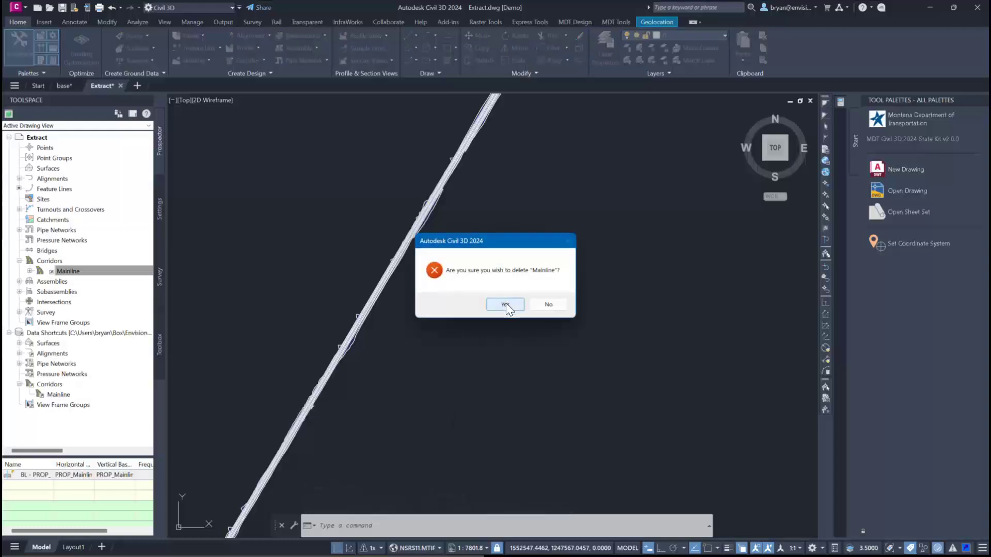
{"action": "left_click", "coordinate": [504, 305]}
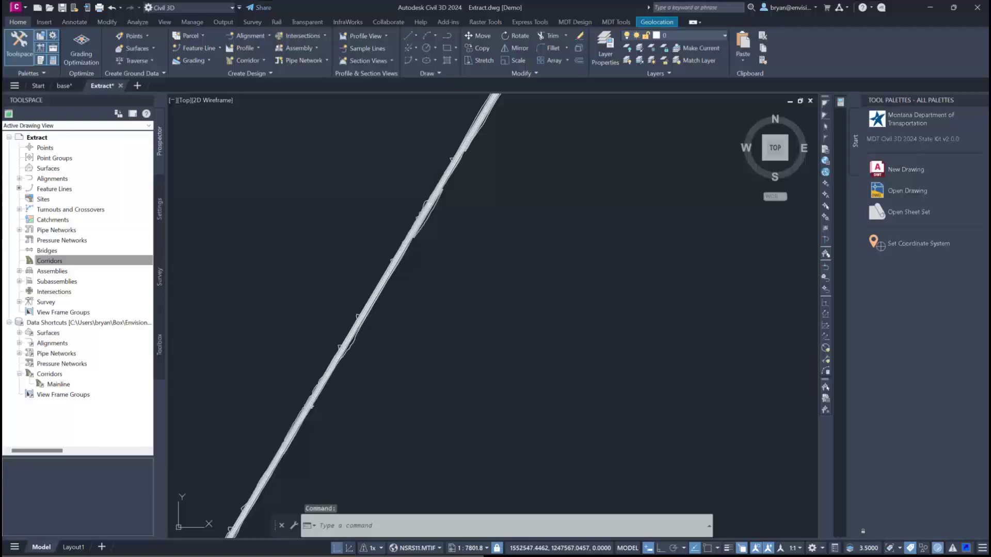
- Inspect the name and properties of an extracted feature line along the corridor's outer edge, leaving them unedited
{"action": "scroll", "coordinate": [343, 346], "scroll_direction": "up", "scroll_amount": 10}
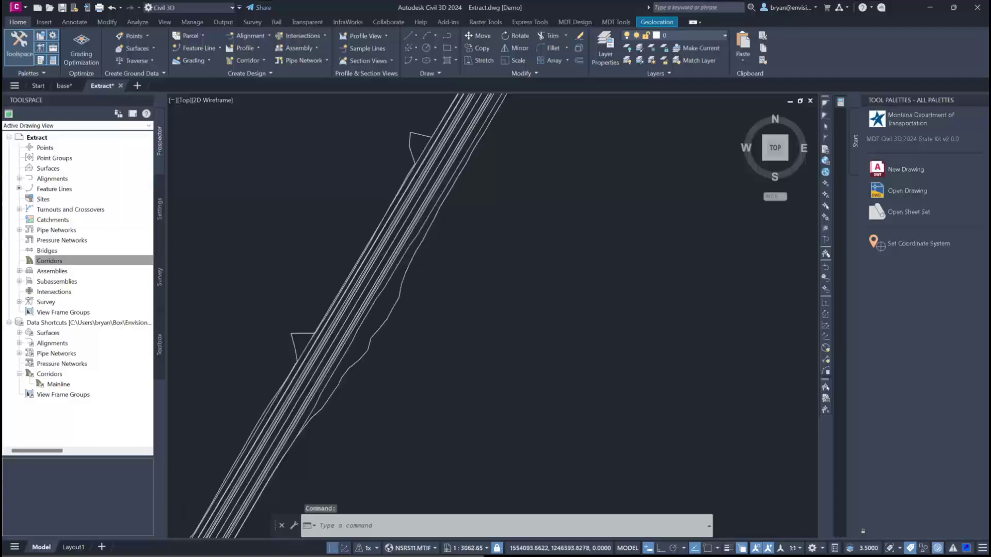
{"action": "left_click", "coordinate": [354, 339]}
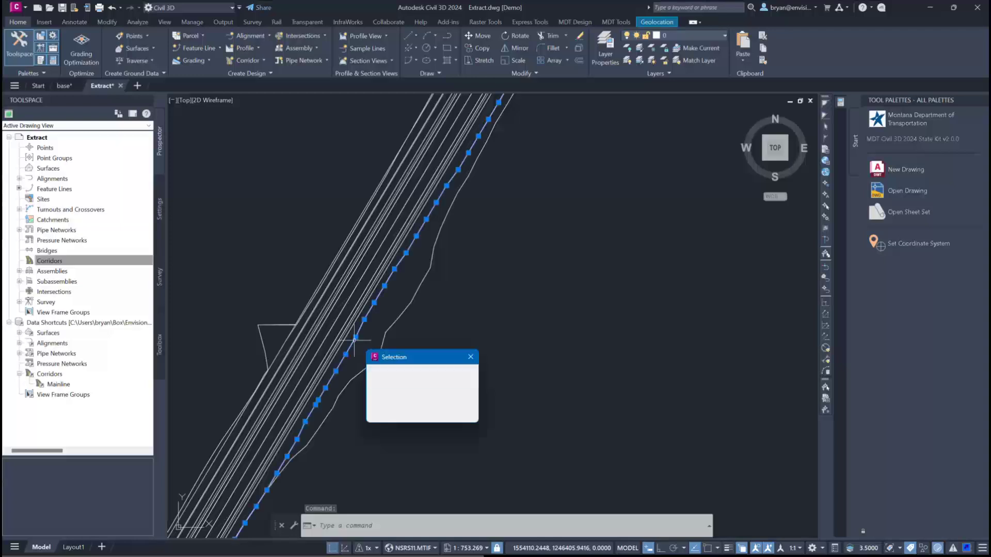
{"action": "right_click", "coordinate": [355, 339]}
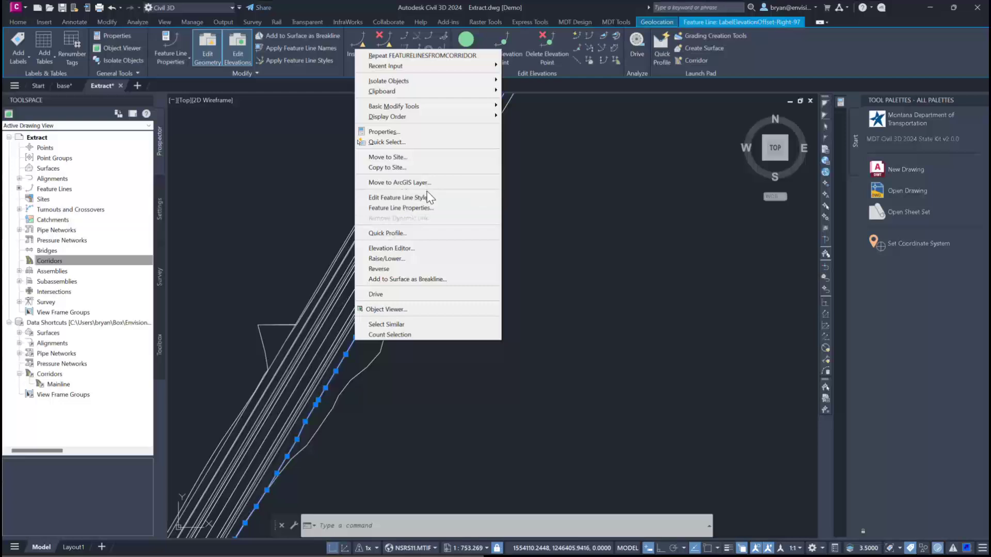
{"action": "left_click", "coordinate": [431, 208]}
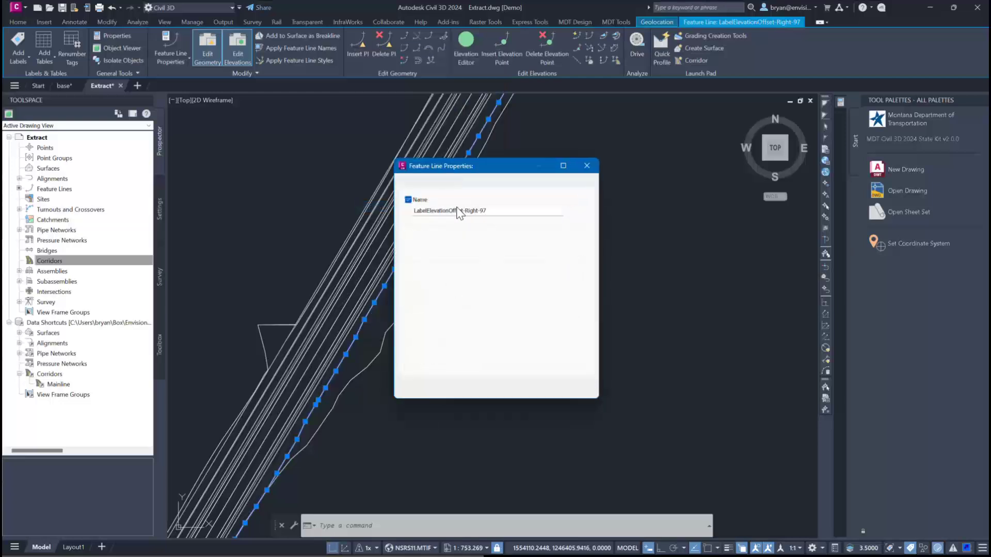
{"action": "left_click", "coordinate": [494, 214]}
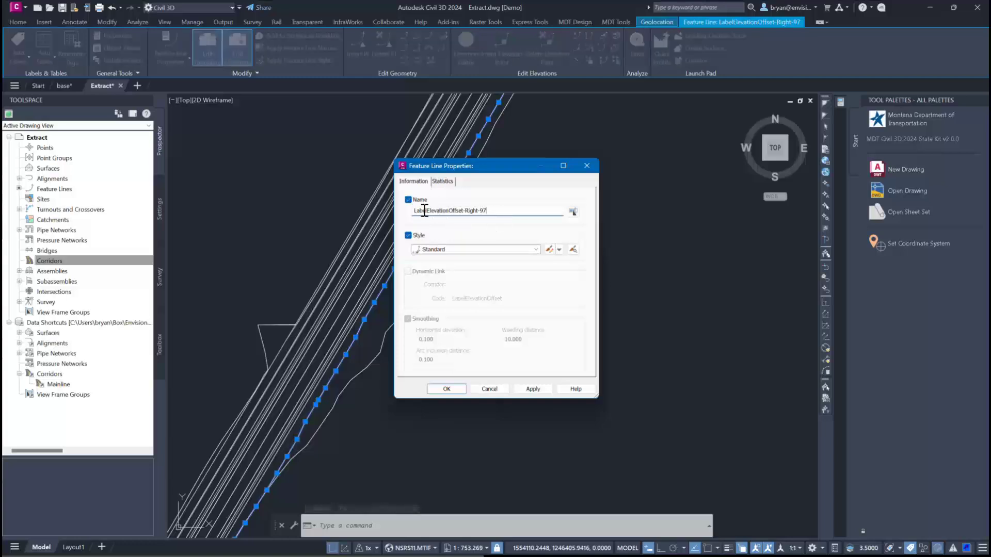
{"action": "left_click_drag", "start_coordinate": [415, 211], "coordinate": [464, 211]}
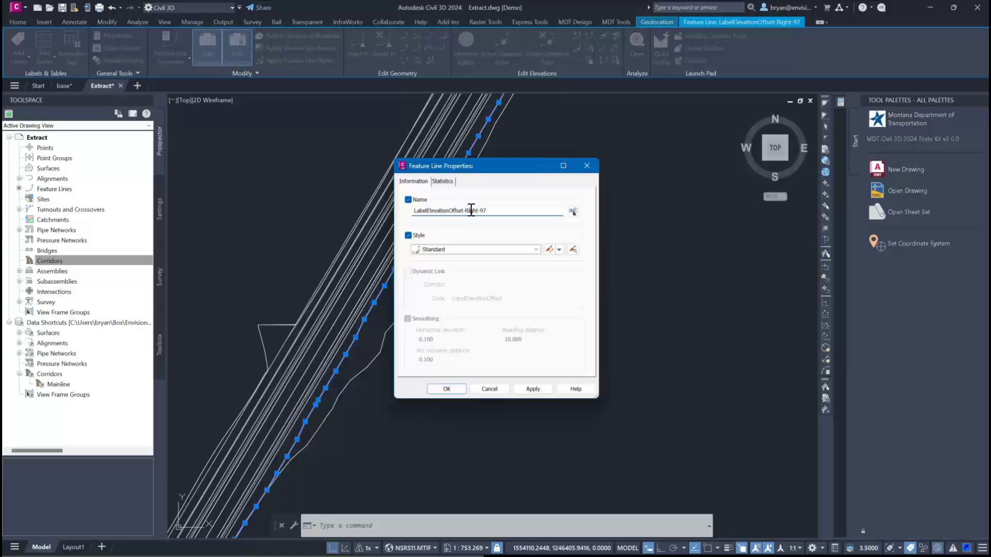
{"action": "double_click", "coordinate": [471, 210]}
{"action": "left_click", "coordinate": [487, 210]}
{"action": "left_click", "coordinate": [489, 389]}
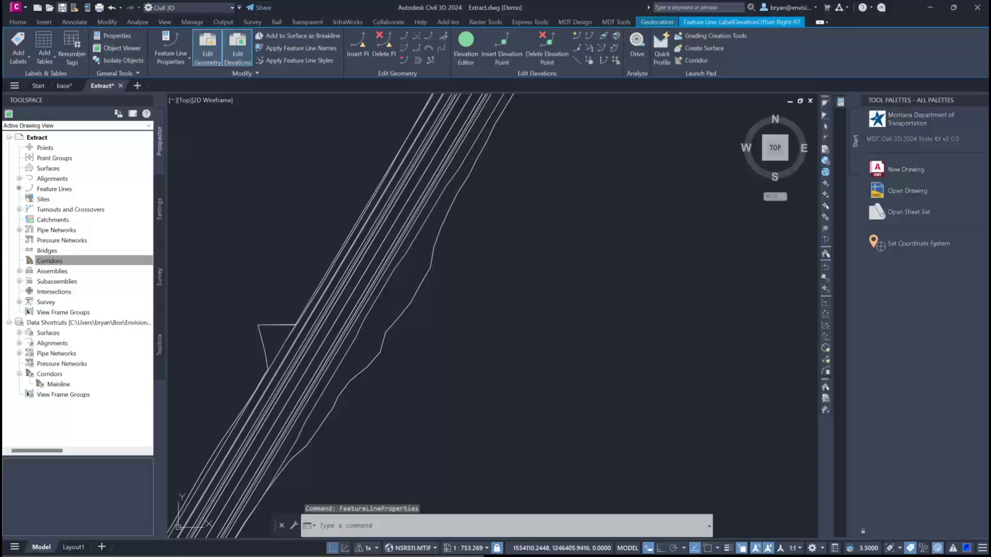
- Save the drawing and convert all corridor-extracted feature lines to 3D polylines with the MDT Convert Feature Lines tool
{"action": "left_click", "coordinate": [61, 7]}
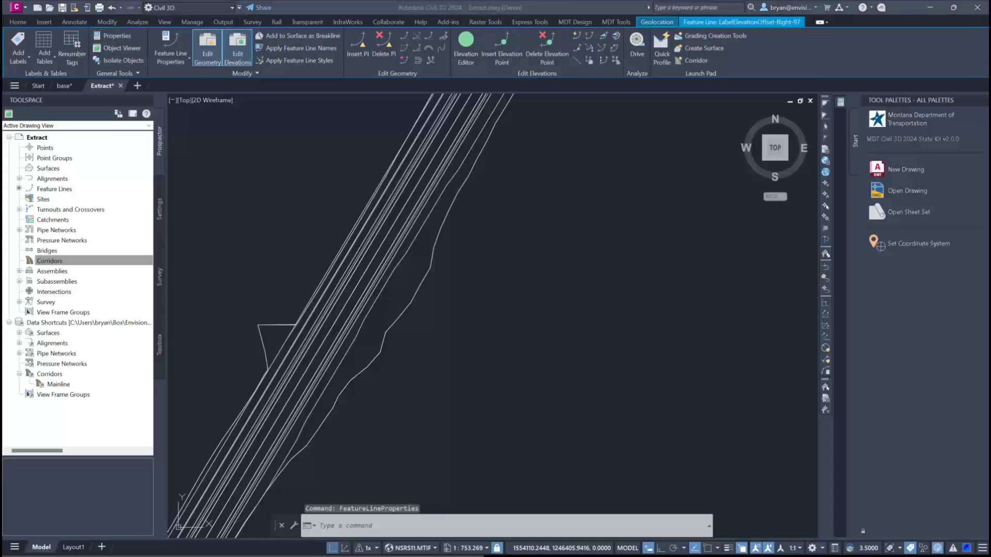
{"action": "key", "text": "Escape"}
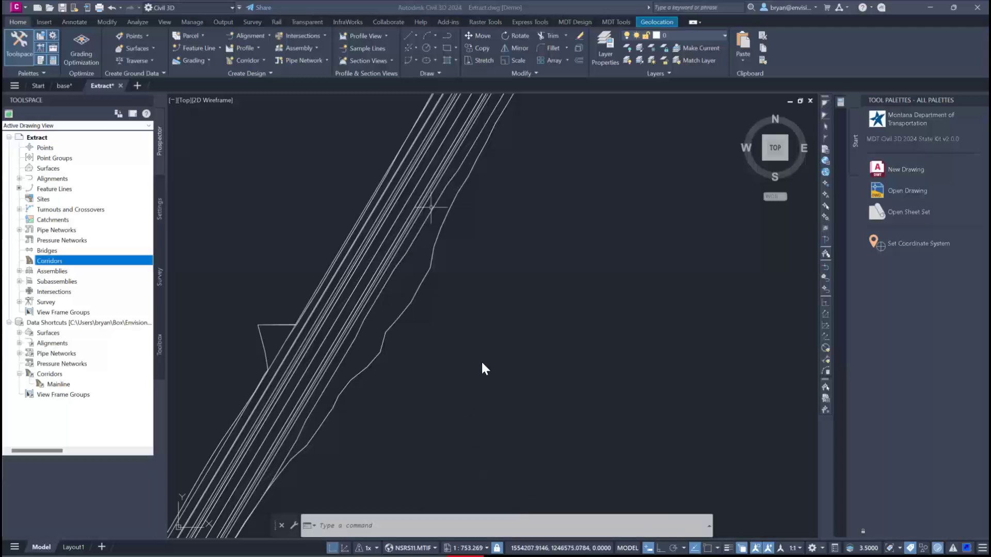
{"action": "left_click", "coordinate": [584, 23]}
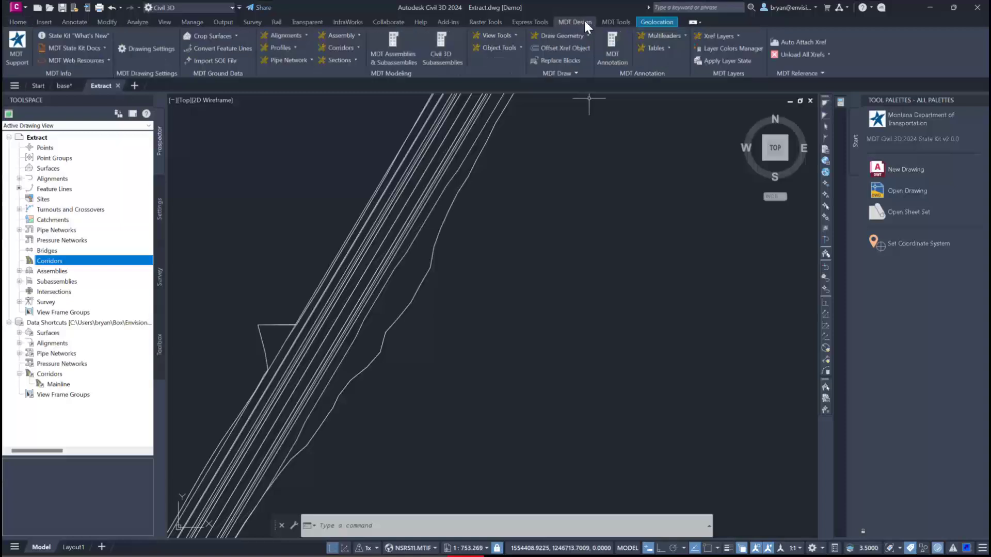
{"action": "left_click", "coordinate": [233, 49]}
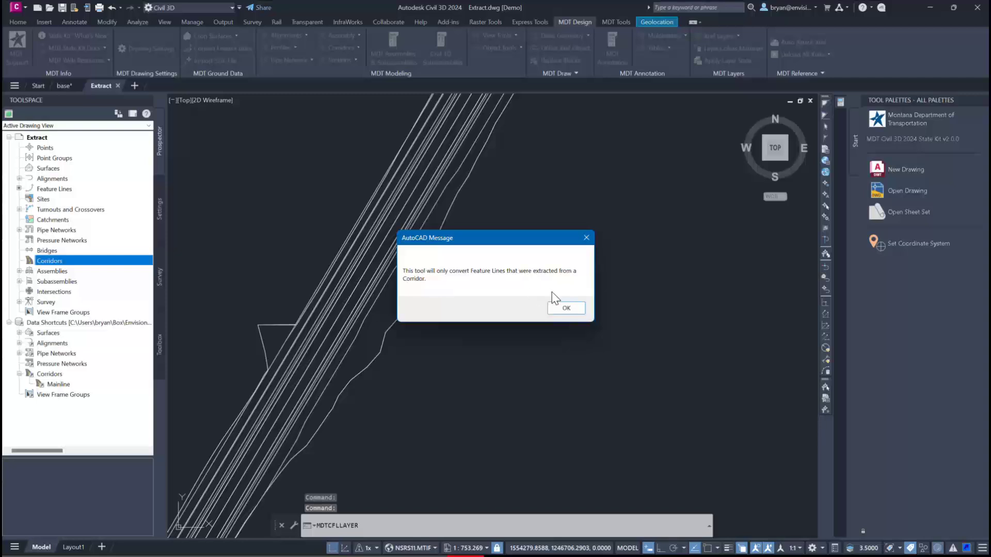
{"action": "left_click", "coordinate": [566, 308]}
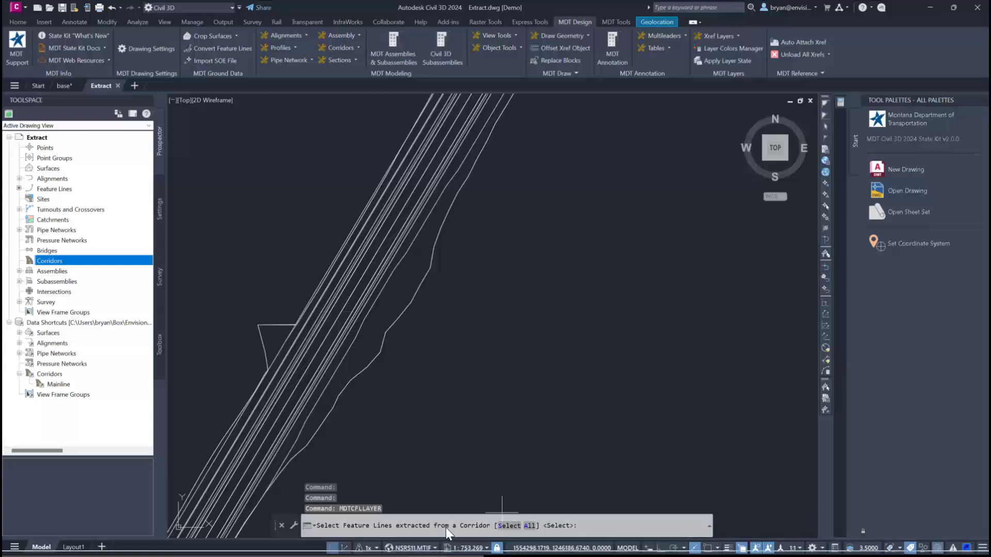
{"action": "left_click", "coordinate": [529, 525]}
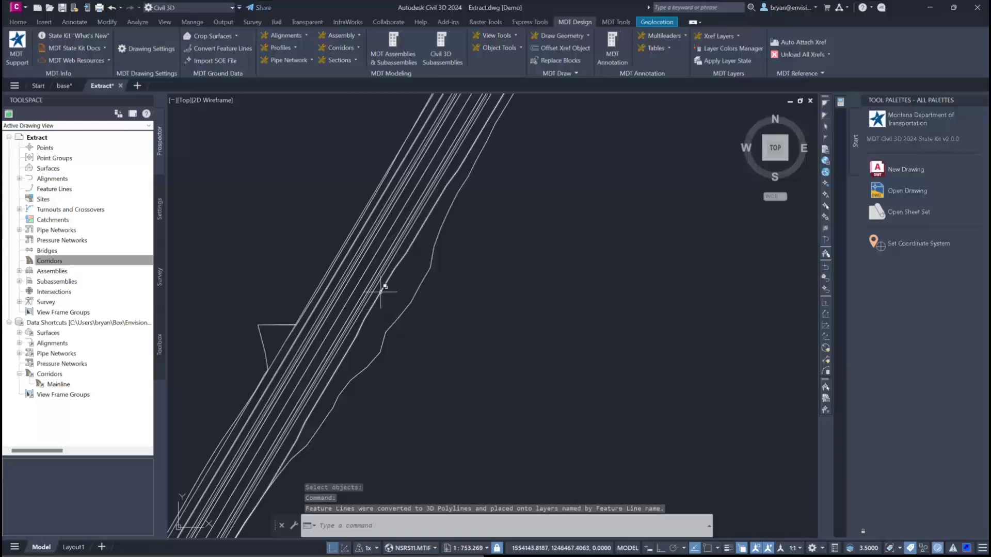
- Check the layer and other properties of a converted 3D polyline near the corridor's outer edge, then clear the selection
{"action": "left_click", "coordinate": [381, 291]}
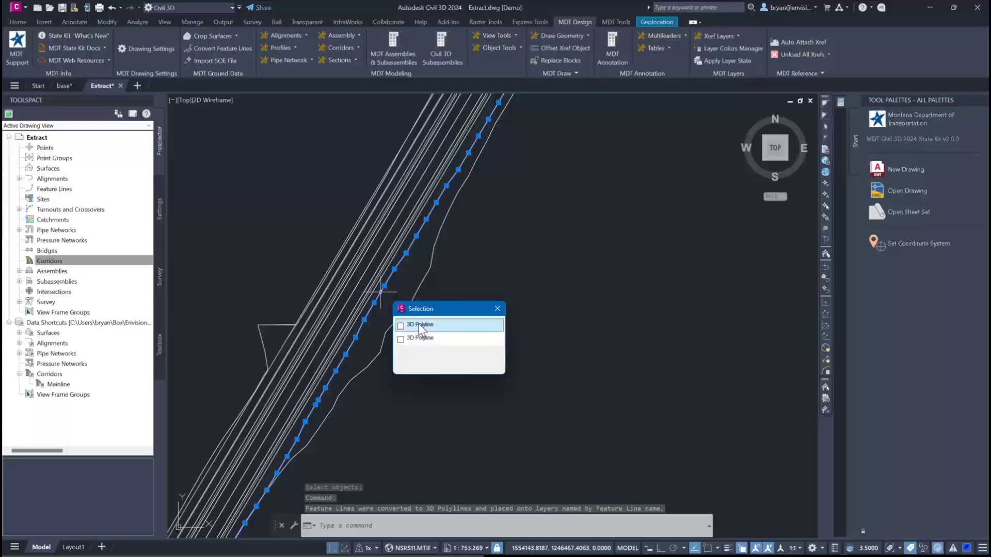
{"action": "right_click", "coordinate": [381, 292]}
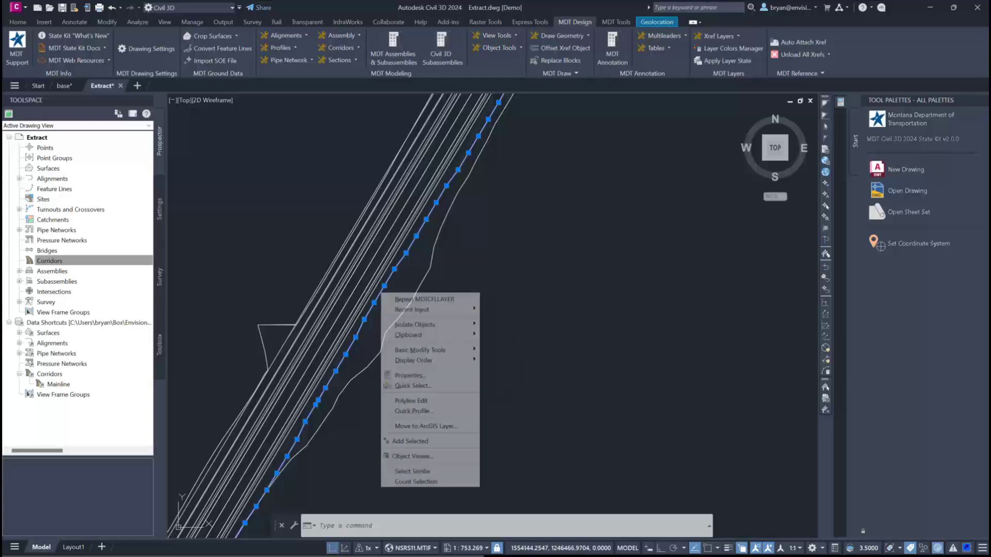
{"action": "left_click", "coordinate": [422, 375]}
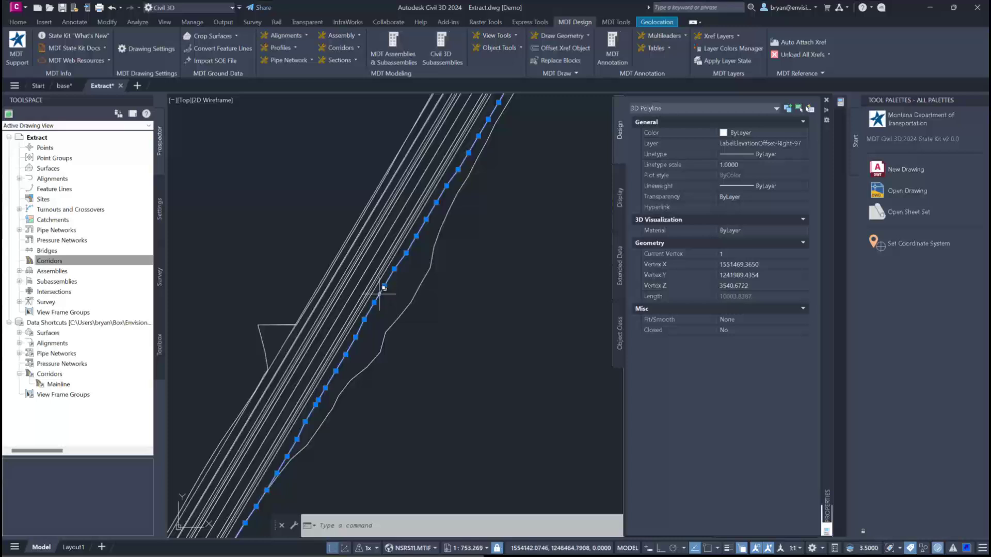
{"action": "key", "text": "ctrl+1"}
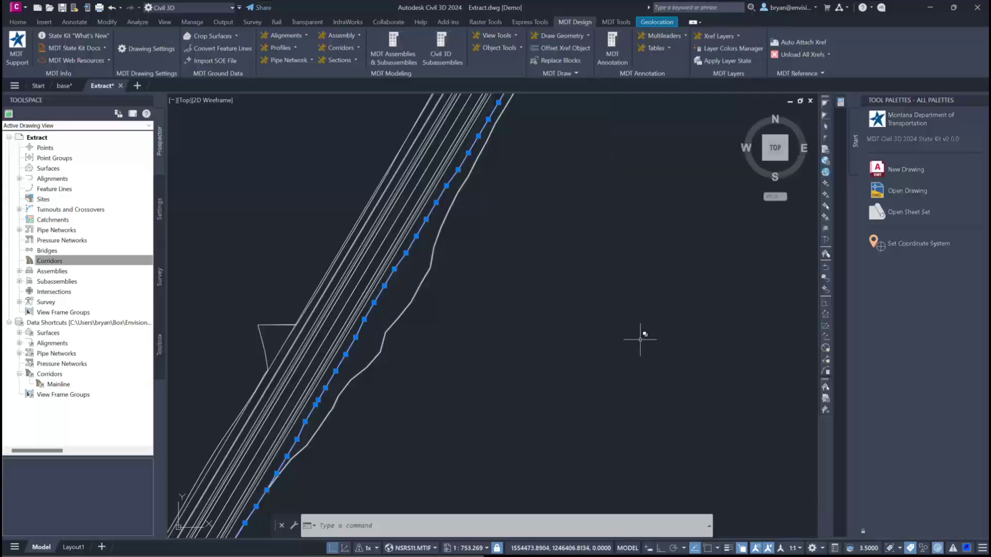
{"action": "right_click", "coordinate": [508, 363]}
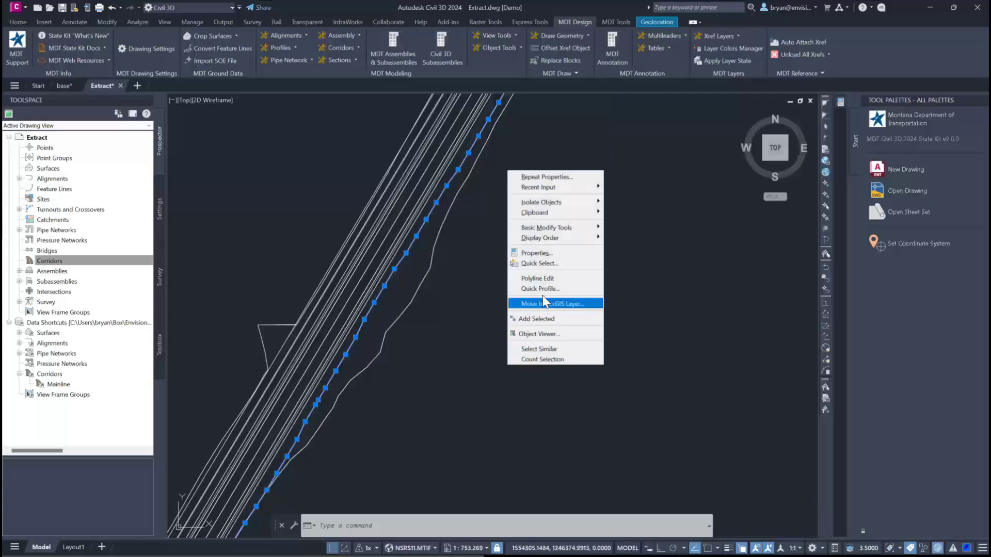
{"action": "left_click", "coordinate": [546, 255]}
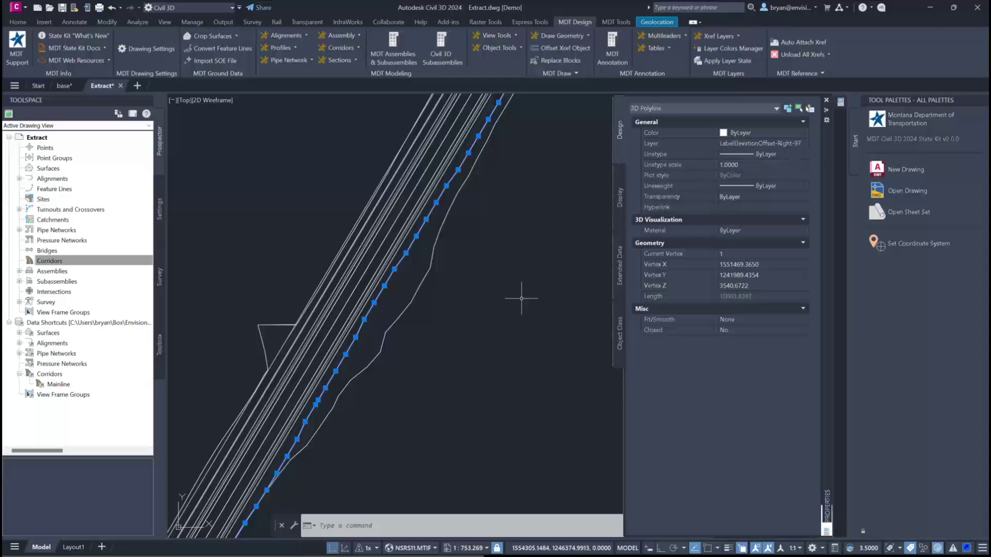
{"action": "left_click", "coordinate": [527, 268]}
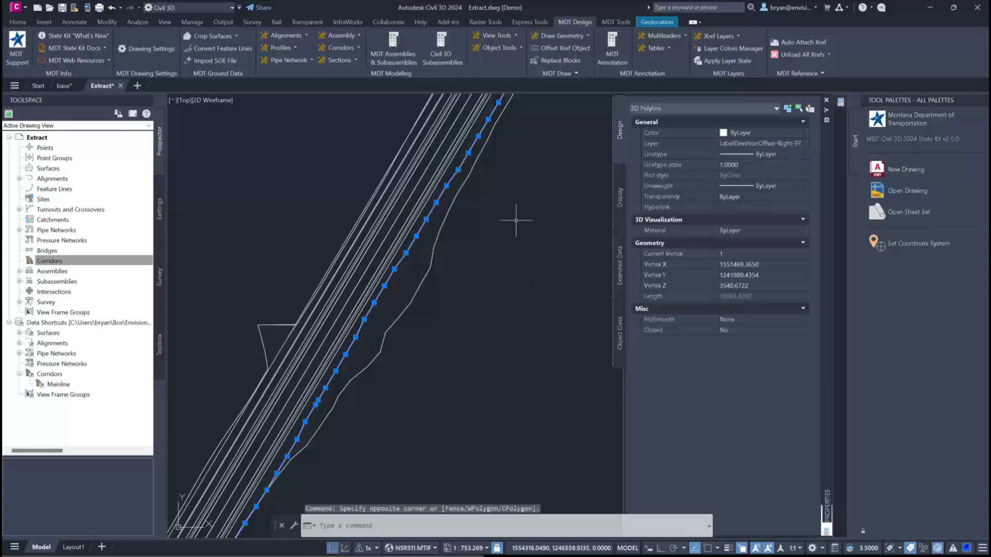
{"action": "key", "text": "Escape"}
{"action": "key", "text": "ctrl+1"}
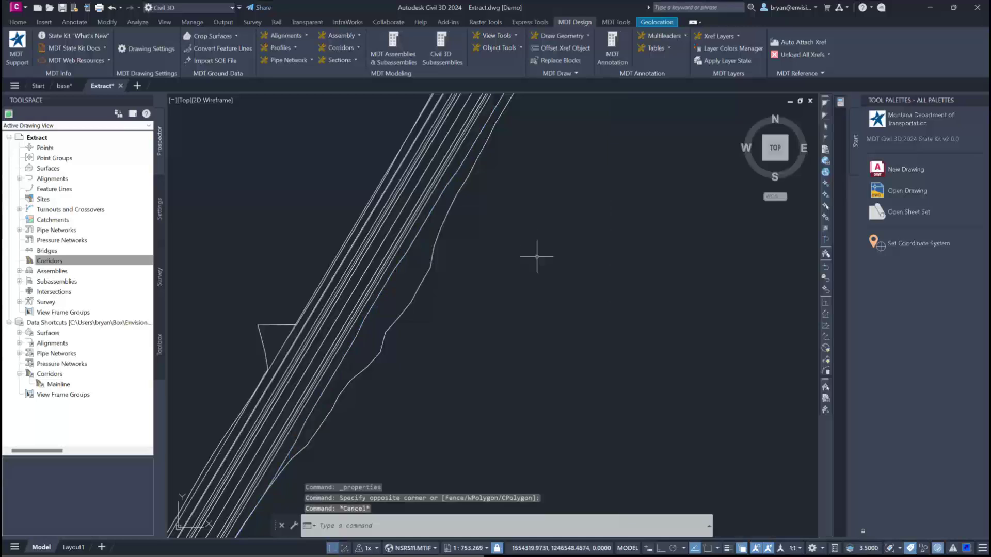
{"action": "key", "text": "Escape"}
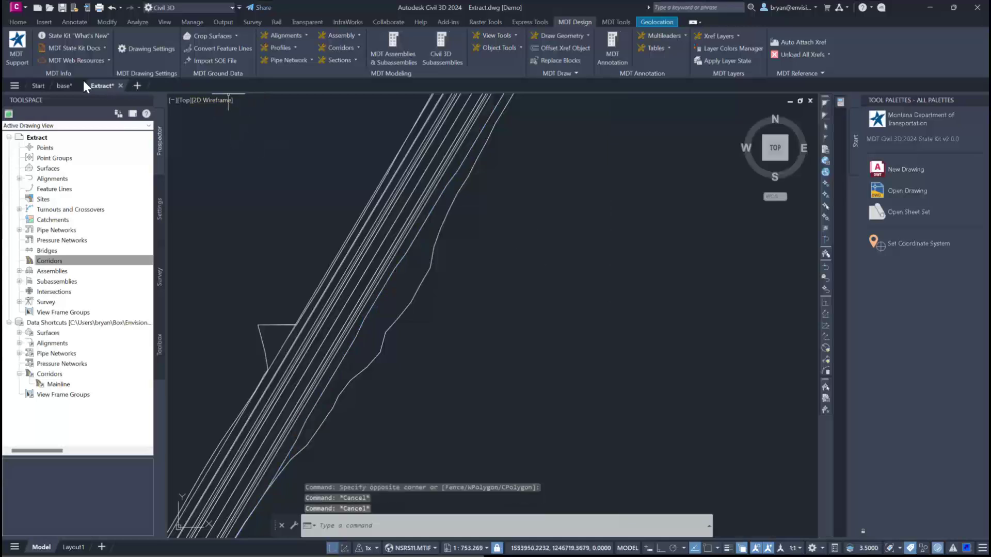
- Review the drawing's layer list for the layers named after the converted feature lines
{"action": "left_click", "coordinate": [24, 23]}
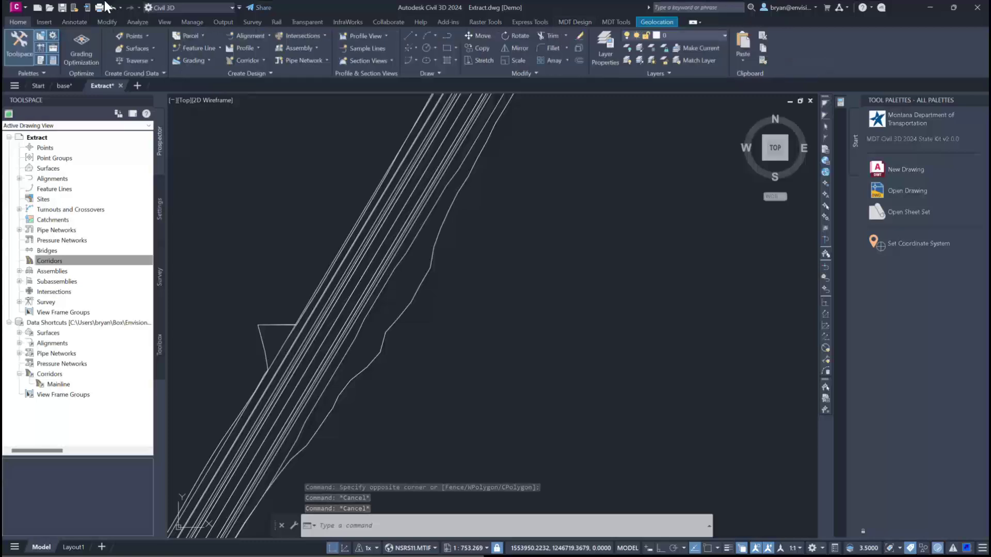
{"action": "left_click", "coordinate": [605, 45]}
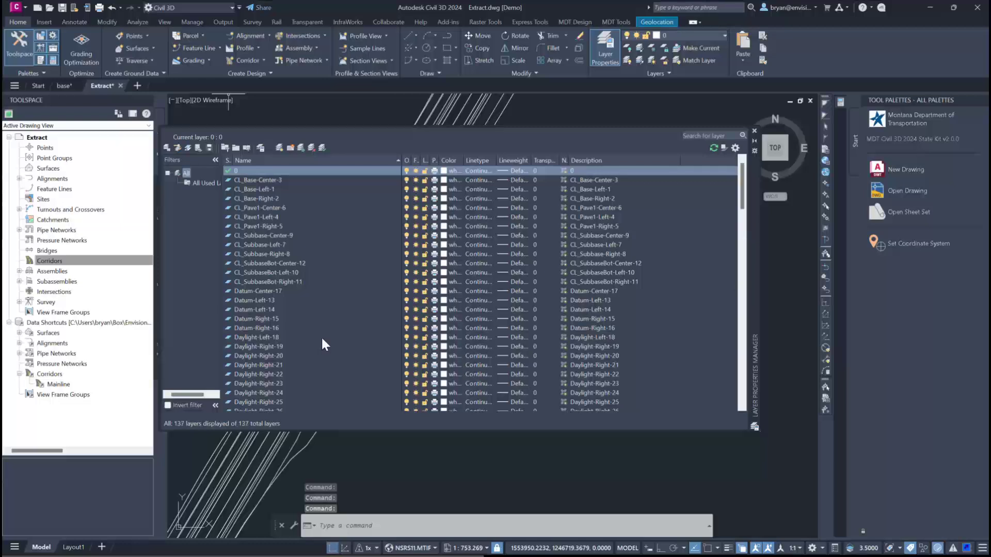
{"action": "scroll", "coordinate": [292, 317], "scroll_direction": "down", "scroll_amount": 3}
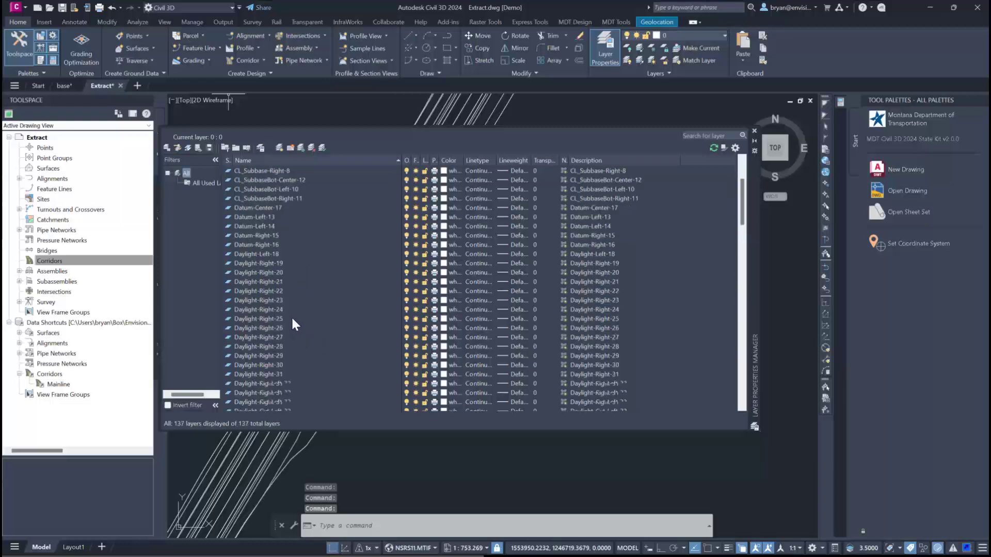
{"action": "scroll", "coordinate": [278, 281], "scroll_direction": "down", "scroll_amount": 2}
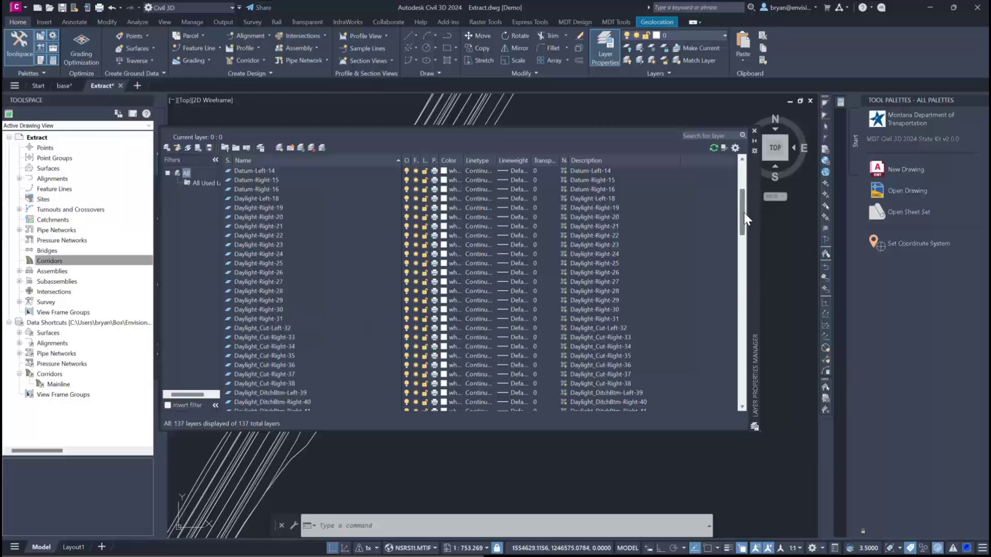
{"action": "left_click_drag", "start_coordinate": [745, 213], "coordinate": [744, 206]}
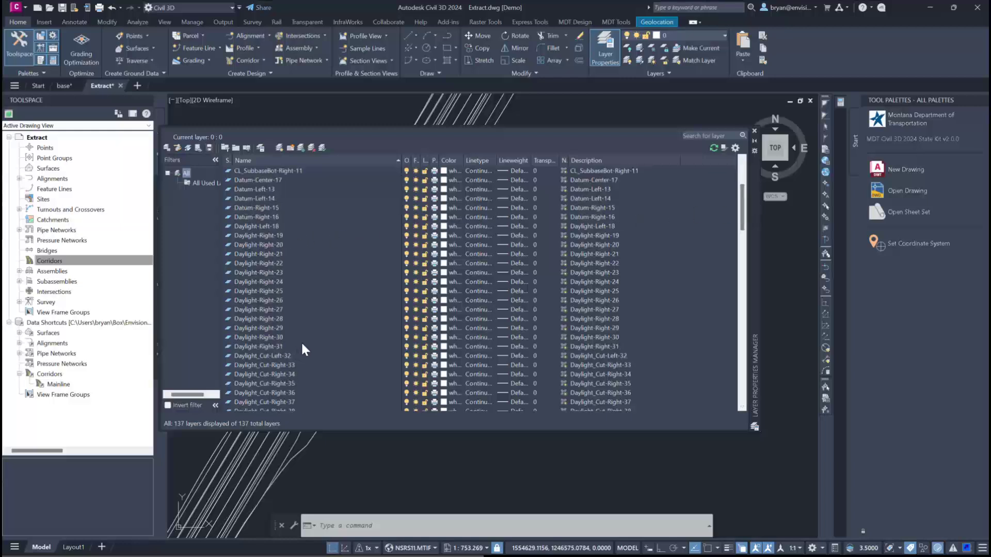
{"action": "left_click", "coordinate": [755, 131]}
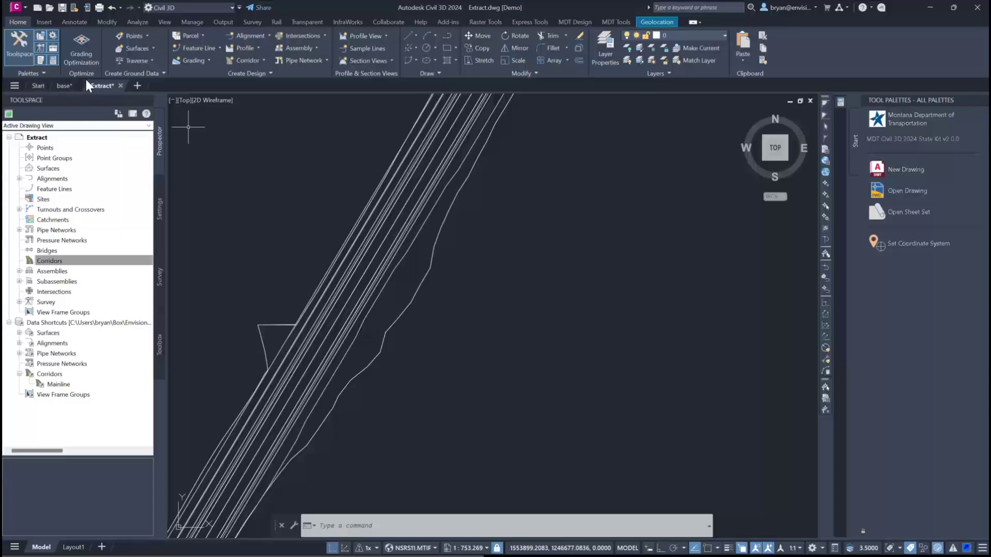
- Merge layers Daylight-Right-20 through Daylight-Right-31 into the target layer Daylight-Right-19 with the LAYMRG command
{"action": "left_click", "coordinate": [670, 73]}
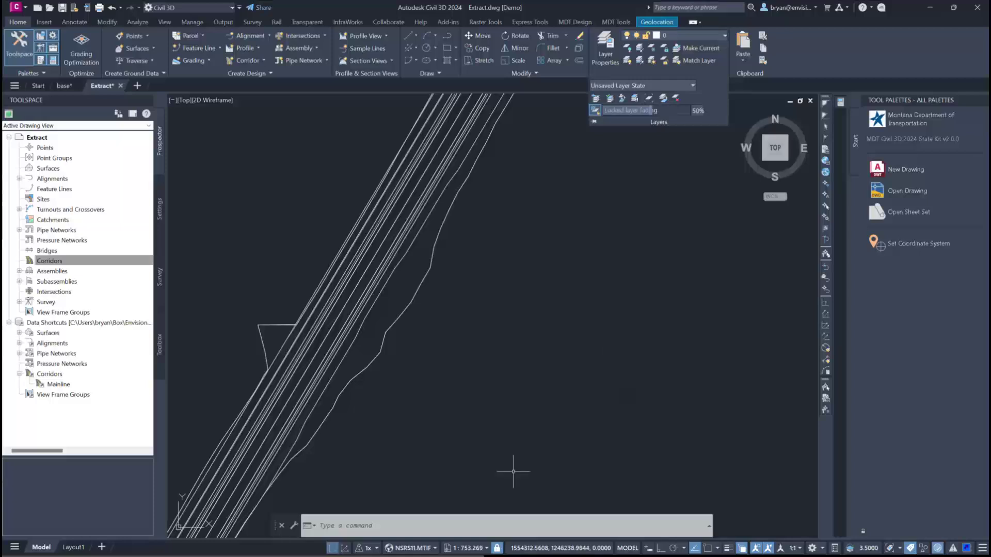
{"action": "left_click", "coordinate": [448, 527]}
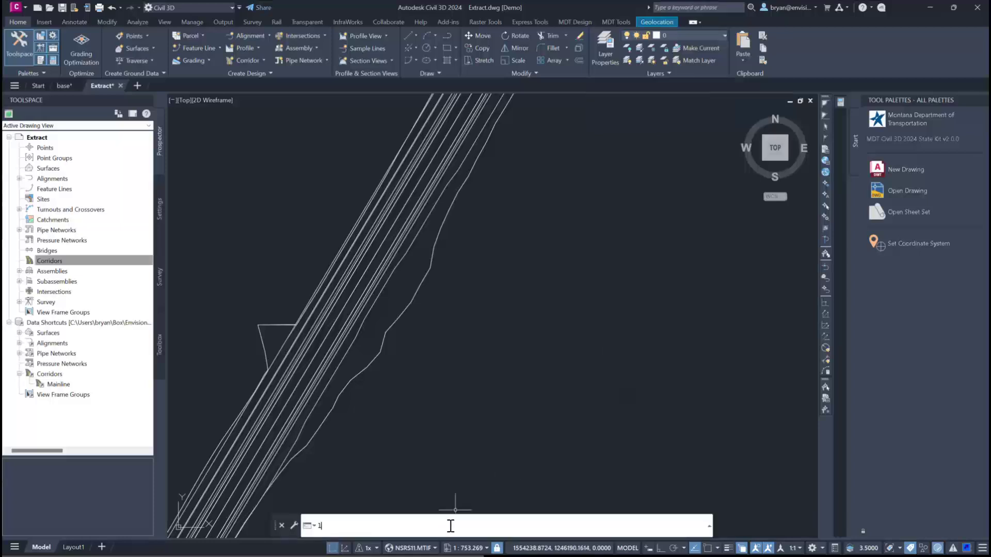
{"action": "type", "text": "laymr"}
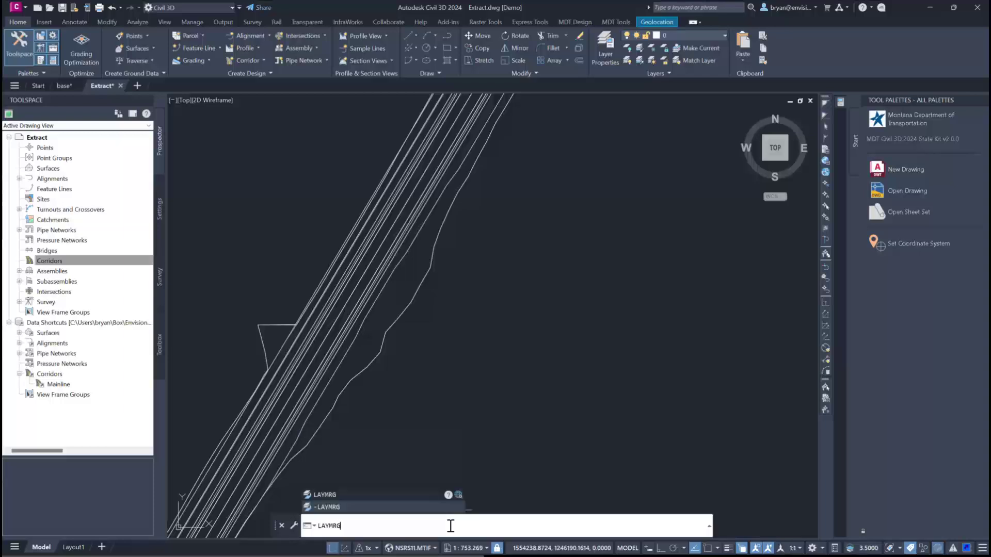
{"action": "key", "text": "Return"}
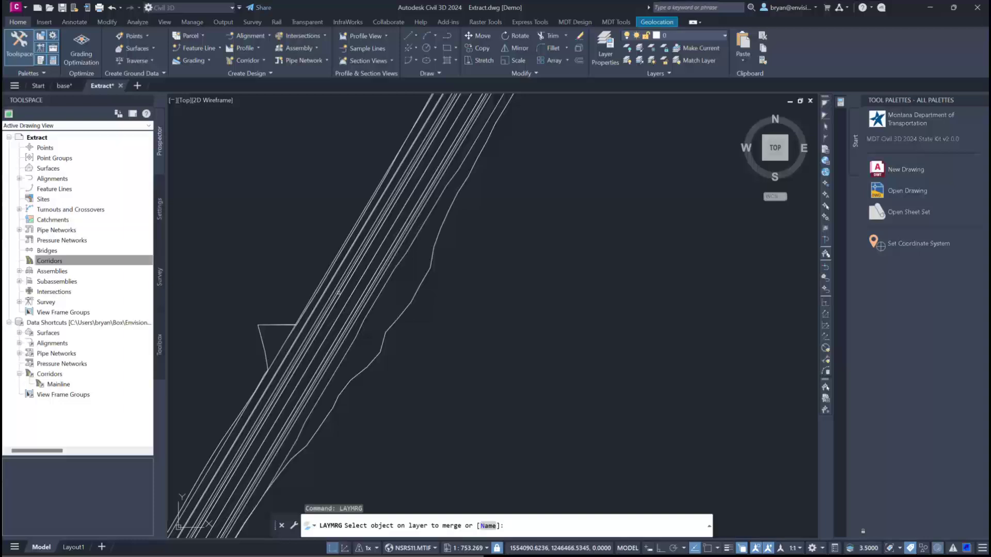
{"action": "left_click", "coordinate": [488, 526]}
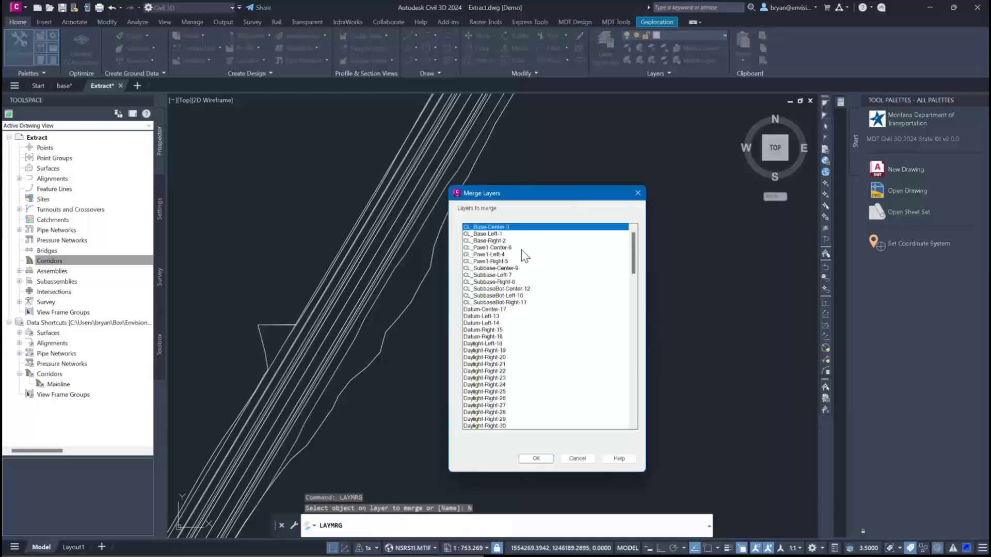
{"action": "left_click_drag", "start_coordinate": [632, 255], "coordinate": [633, 267]}
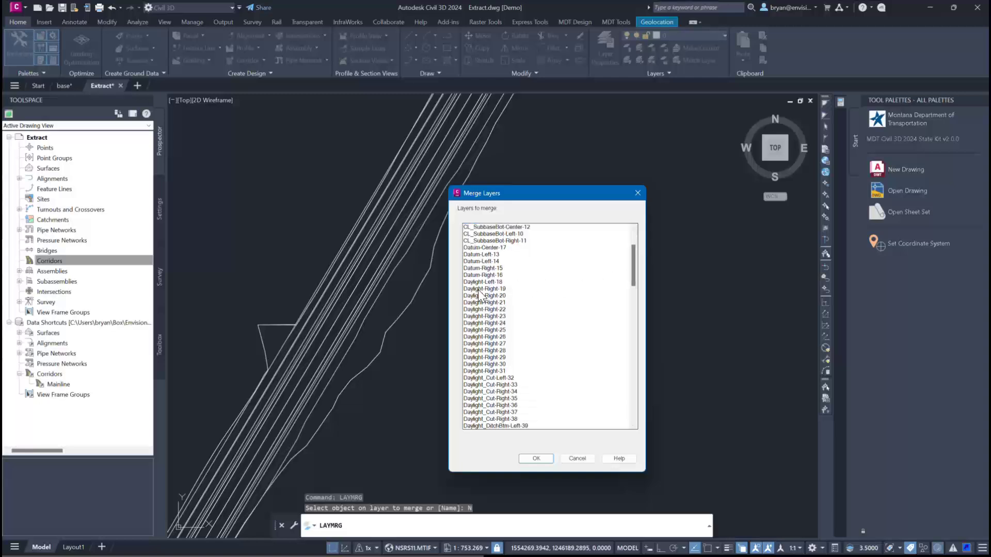
{"action": "left_click", "coordinate": [491, 372]}
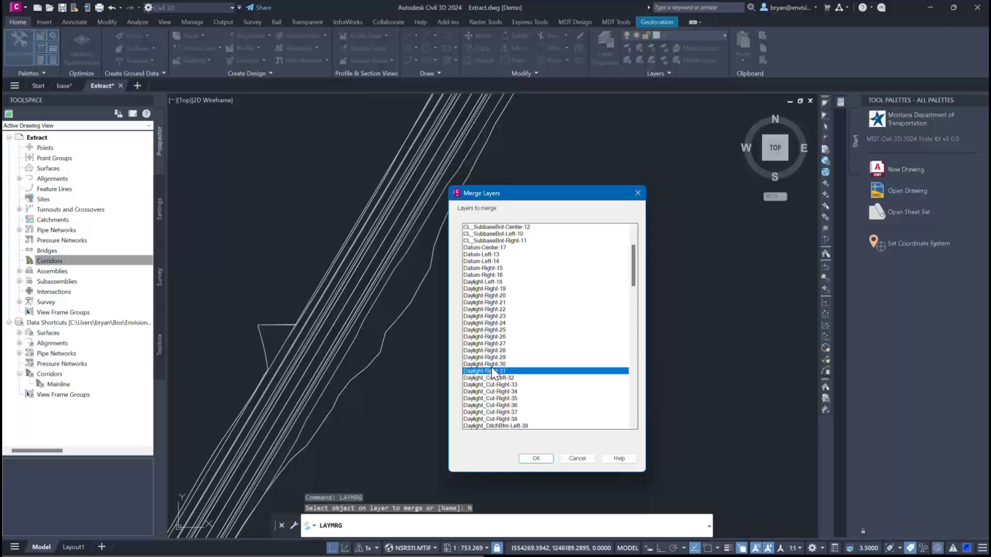
{"action": "left_click", "coordinate": [497, 295], "text": "shift"}
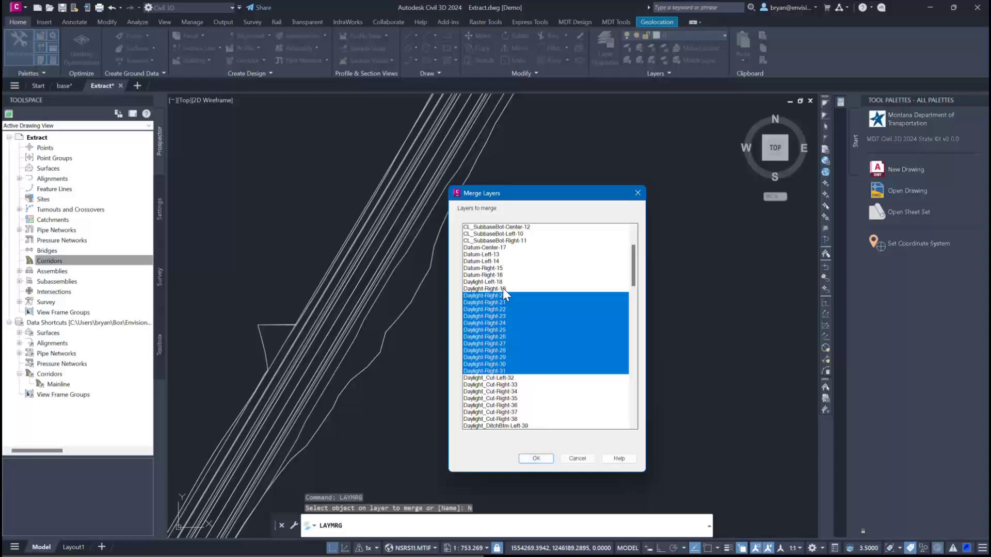
{"action": "left_click", "coordinate": [537, 459]}
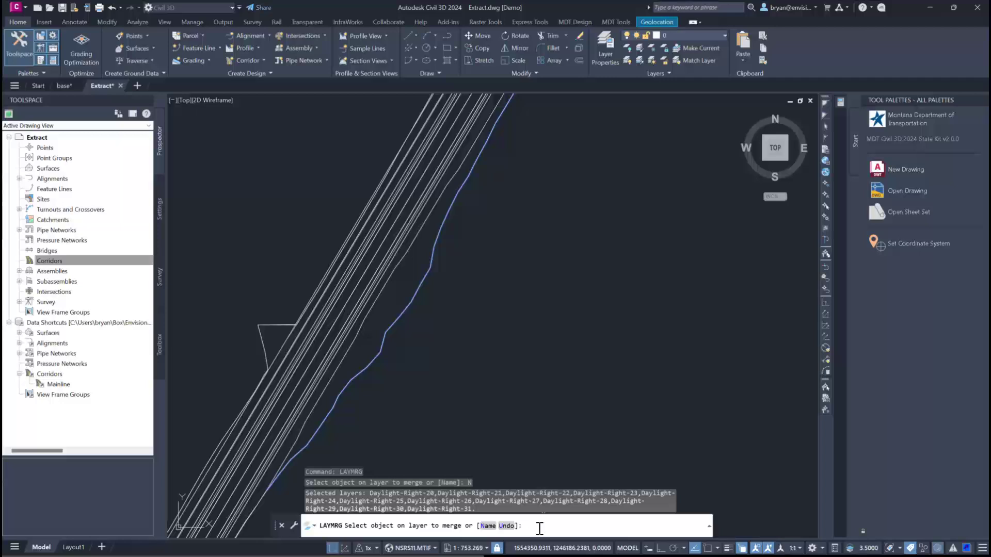
{"action": "key", "text": "Return"}
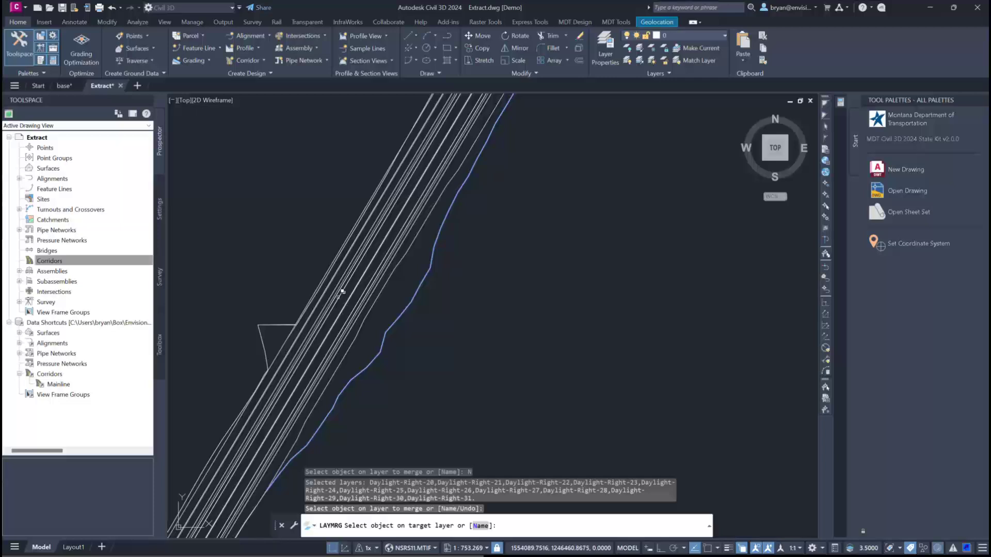
{"action": "left_click", "coordinate": [482, 526]}
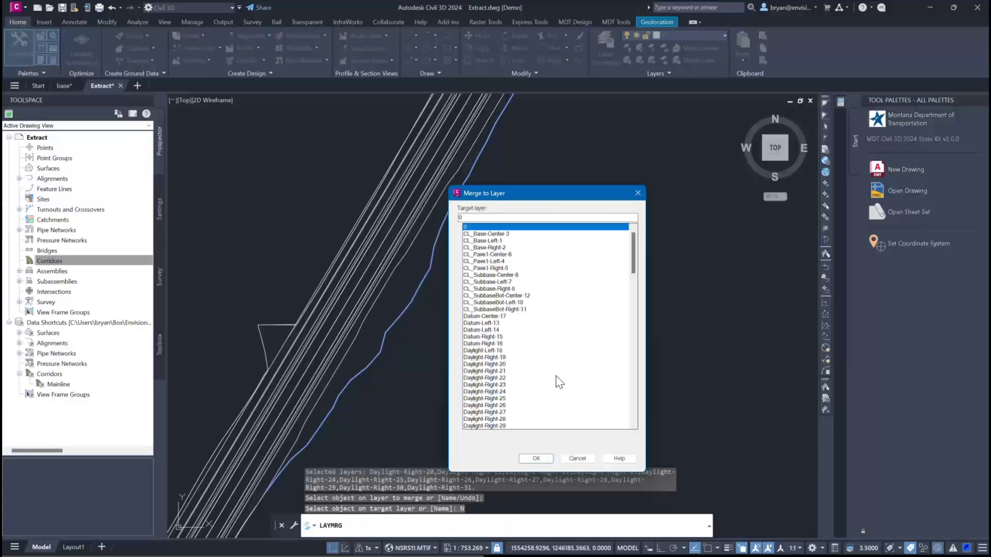
{"action": "left_click", "coordinate": [497, 357]}
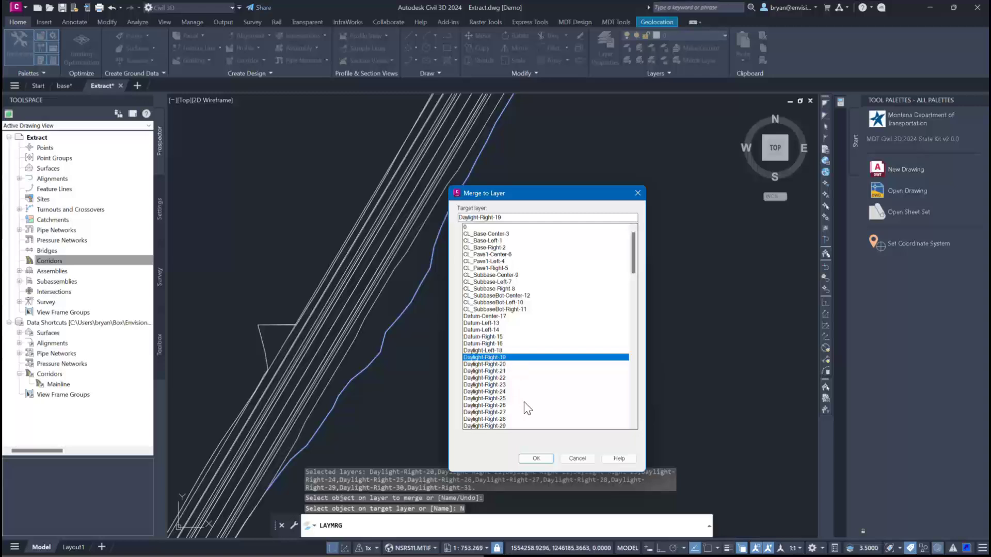
{"action": "left_click", "coordinate": [536, 458]}
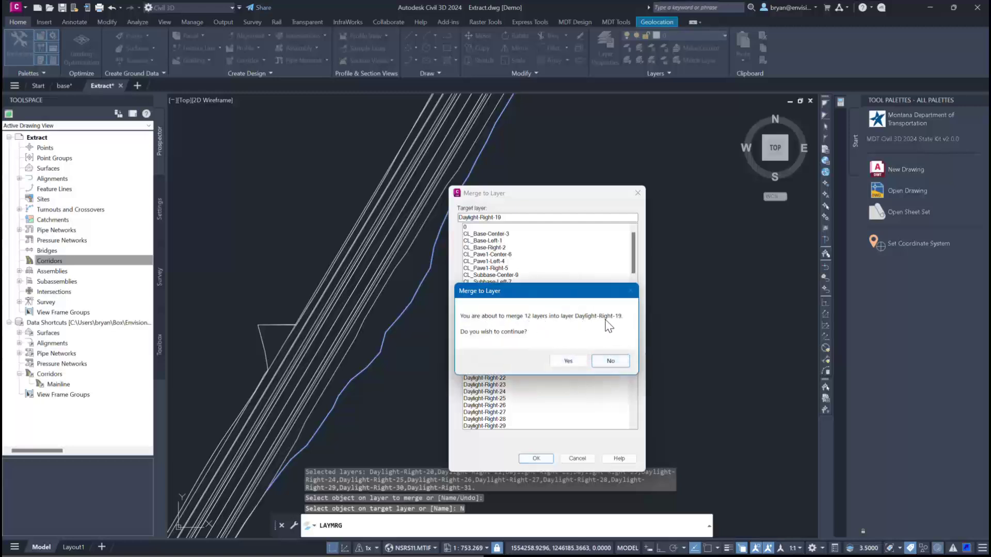
{"action": "left_click", "coordinate": [569, 360]}
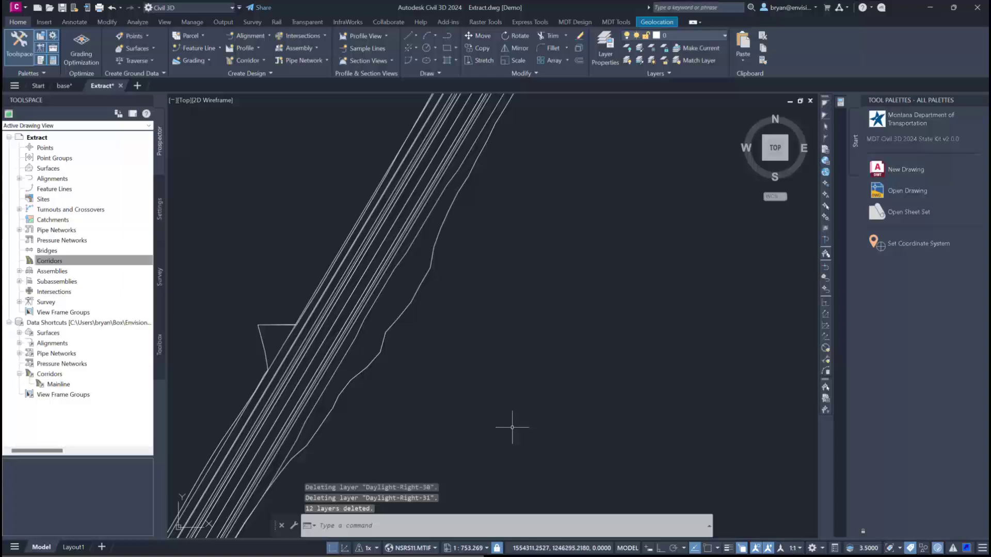
- Rename the merged layer Daylight-Right-19 to Daylight-Right and look over the rest of the layer list
{"action": "key", "text": "F2"}
{"action": "left_click", "coordinate": [607, 52]}
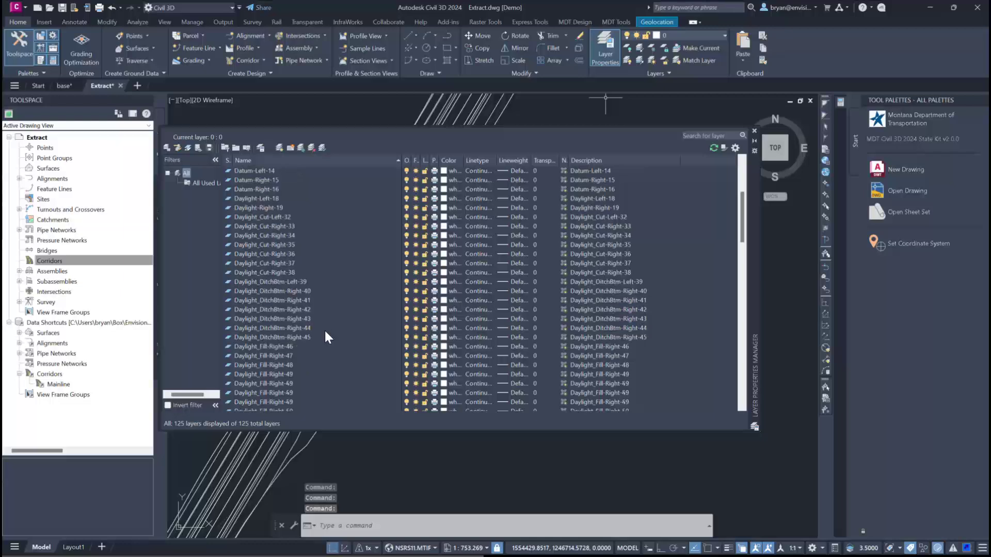
{"action": "scroll", "coordinate": [325, 332], "scroll_direction": "down", "scroll_amount": 3}
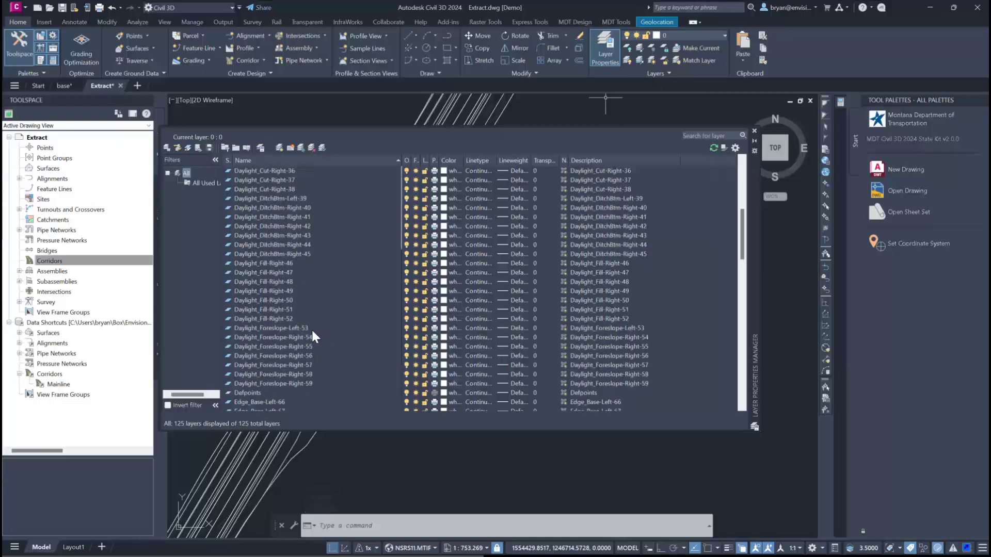
{"action": "scroll", "coordinate": [311, 328], "scroll_direction": "up", "scroll_amount": 4}
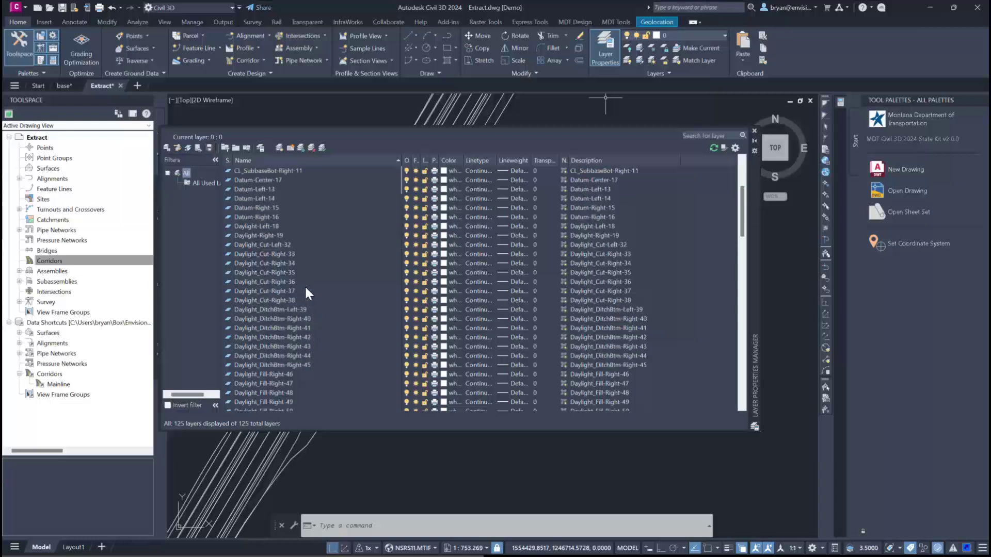
{"action": "left_click", "coordinate": [264, 235]}
{"action": "scroll", "coordinate": [336, 340], "scroll_direction": "up", "scroll_amount": 1}
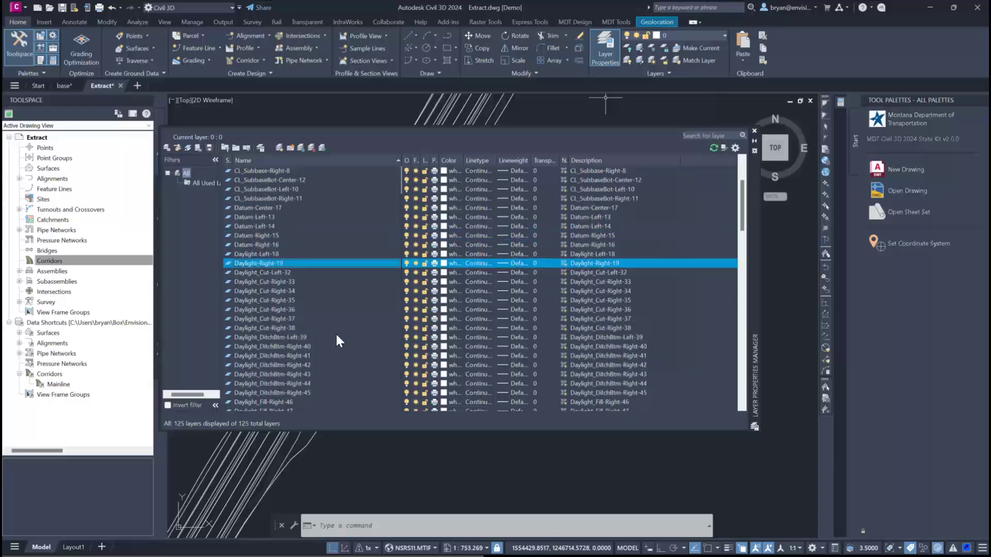
{"action": "scroll", "coordinate": [336, 335], "scroll_direction": "up", "scroll_amount": 1}
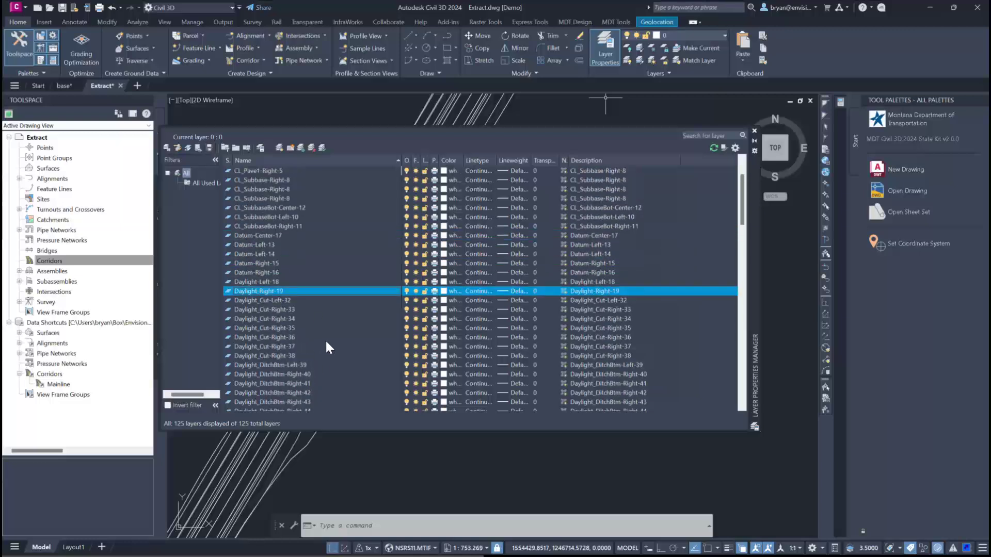
{"action": "left_click", "coordinate": [276, 292]}
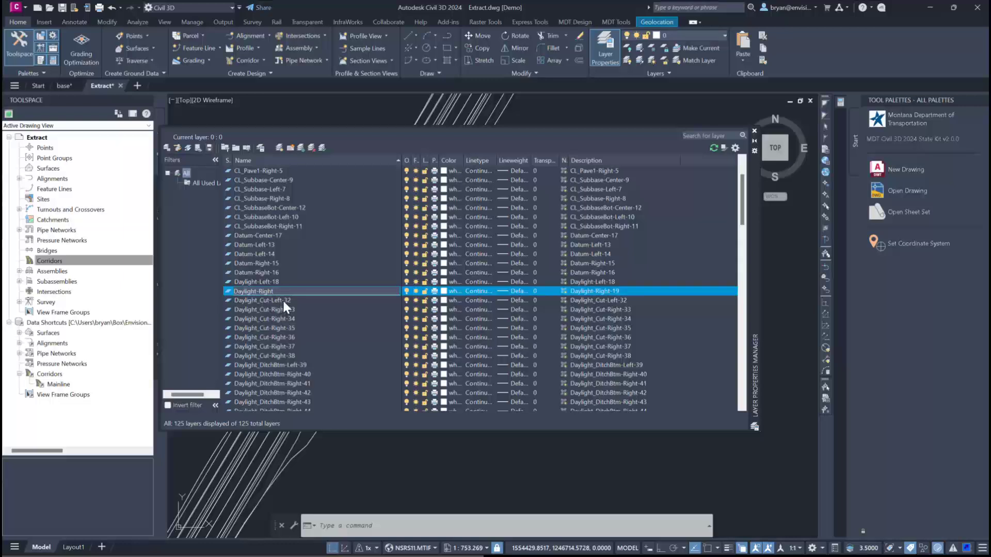
{"action": "left_click", "coordinate": [283, 300]}
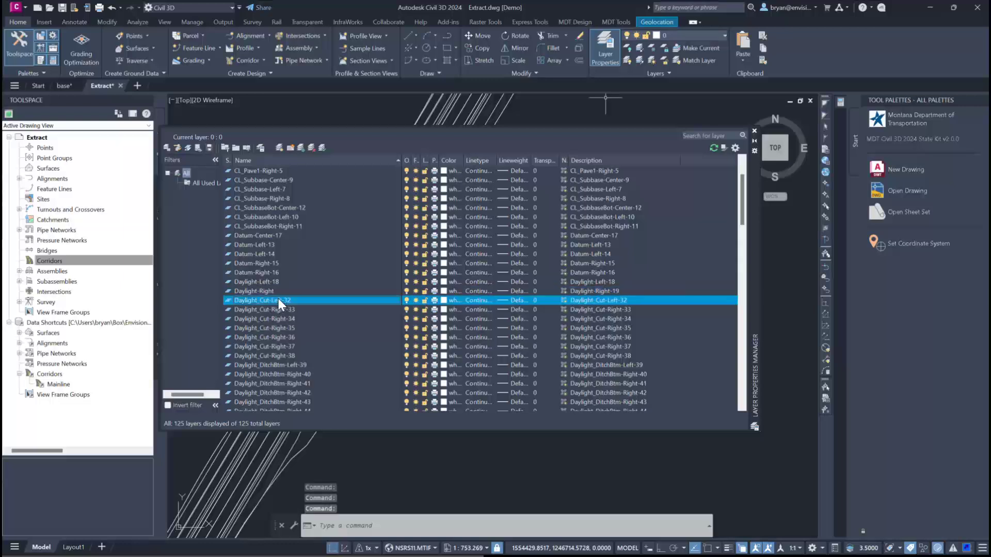
{"action": "left_click", "coordinate": [273, 291]}
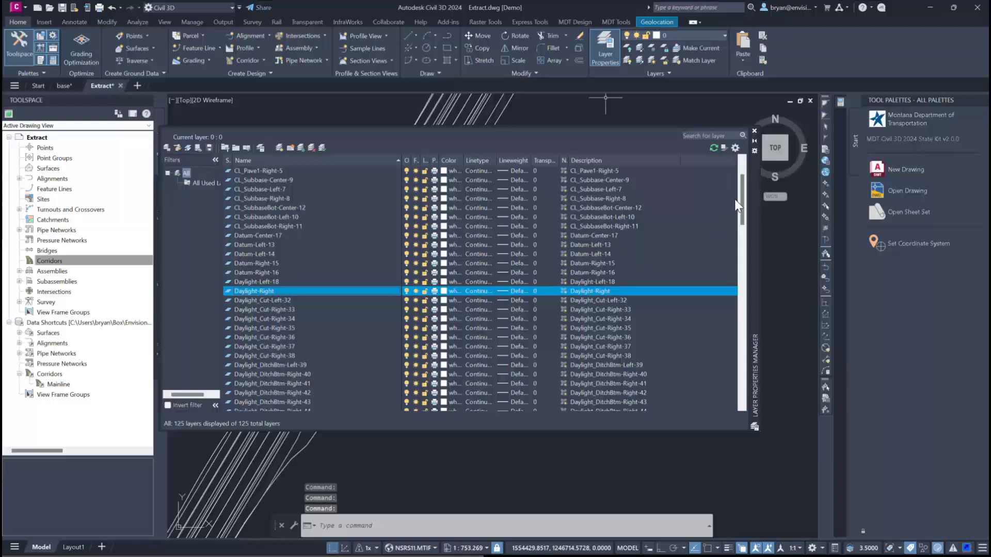
{"action": "left_click_drag", "start_coordinate": [742, 200], "coordinate": [743, 294]}
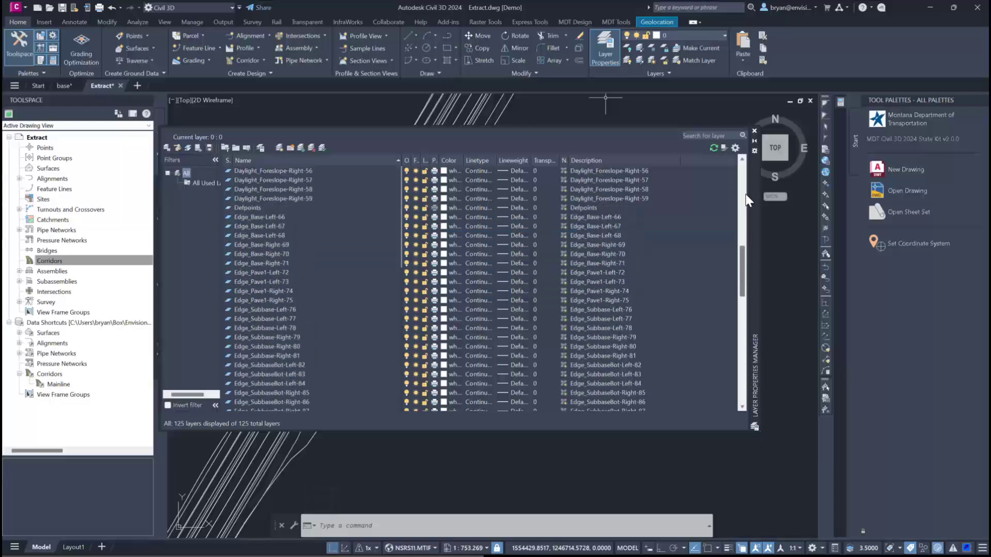
{"action": "left_click_drag", "start_coordinate": [746, 195], "coordinate": [744, 178]}
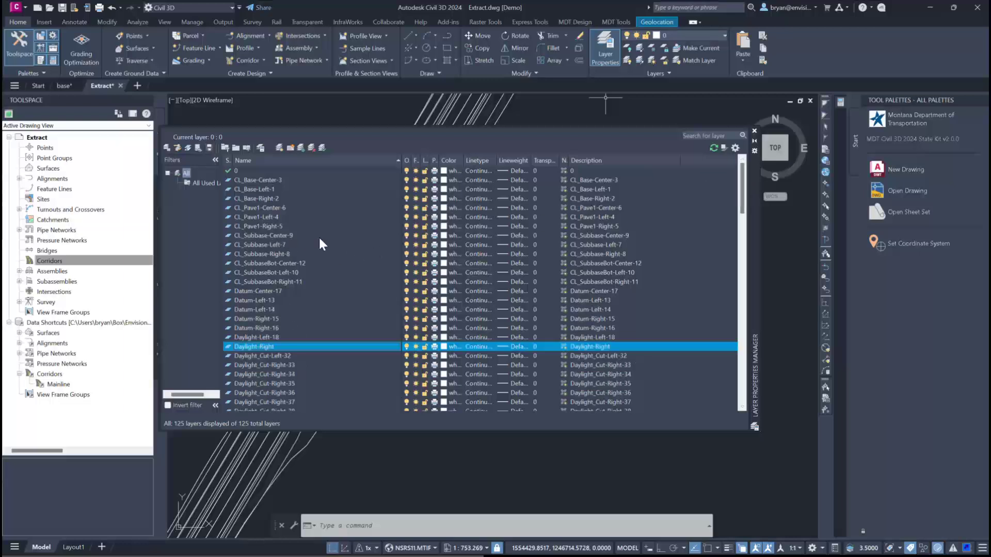